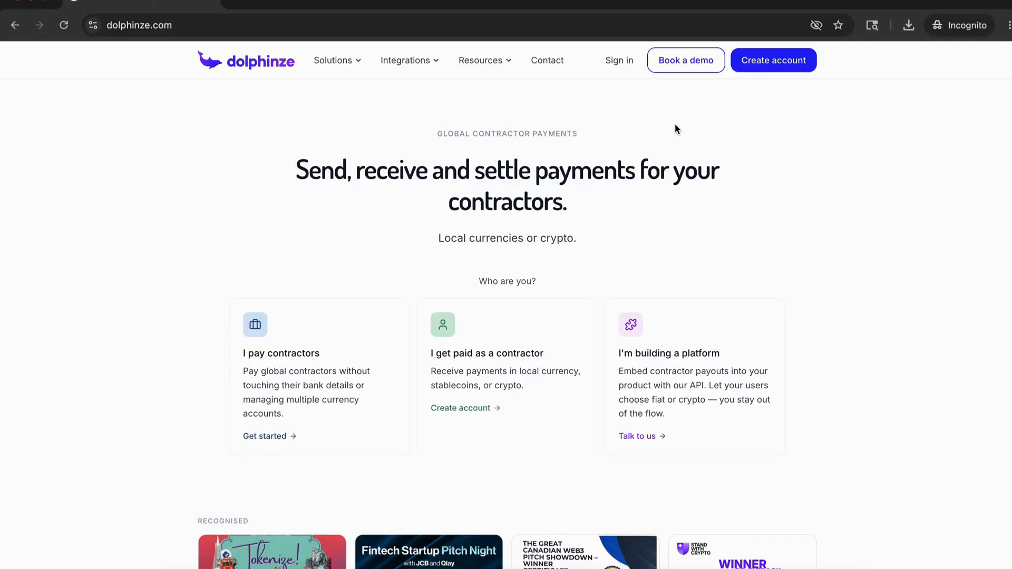
Step: Start a new account for getting paid for work and submit the contractor sign-up with the email address and account password
left_click(763, 61)
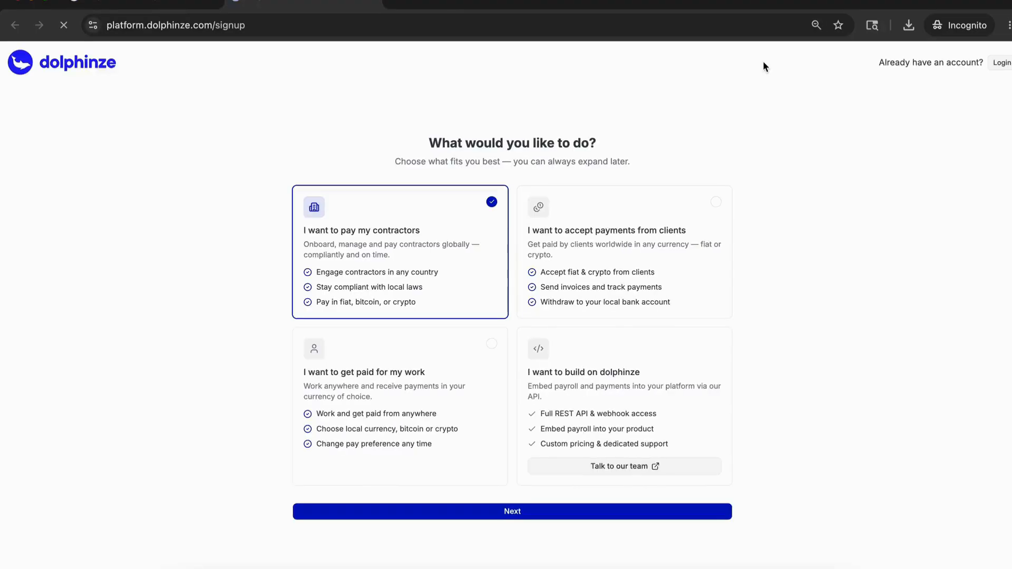
left_click(442, 389)
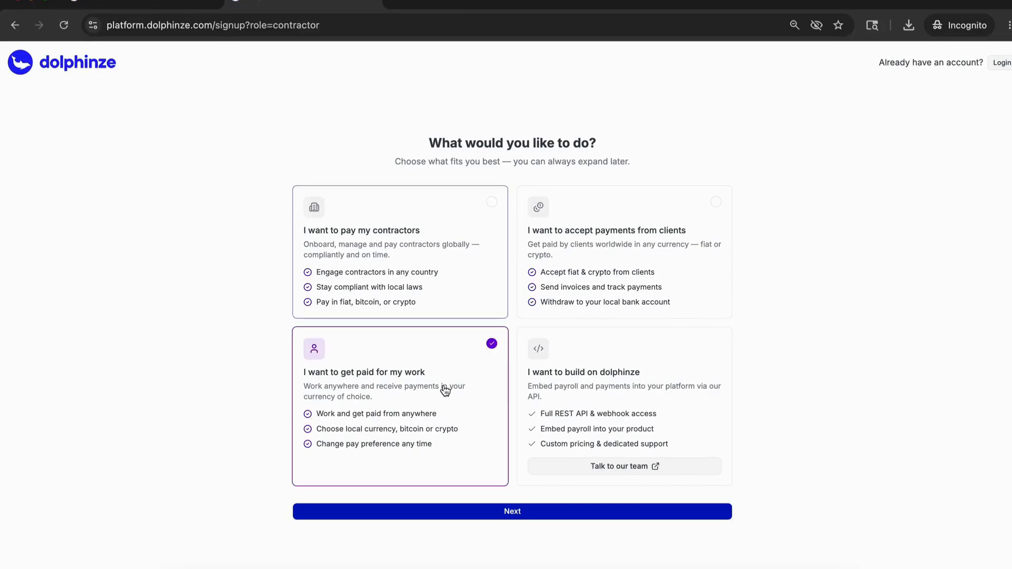
left_click(528, 515)
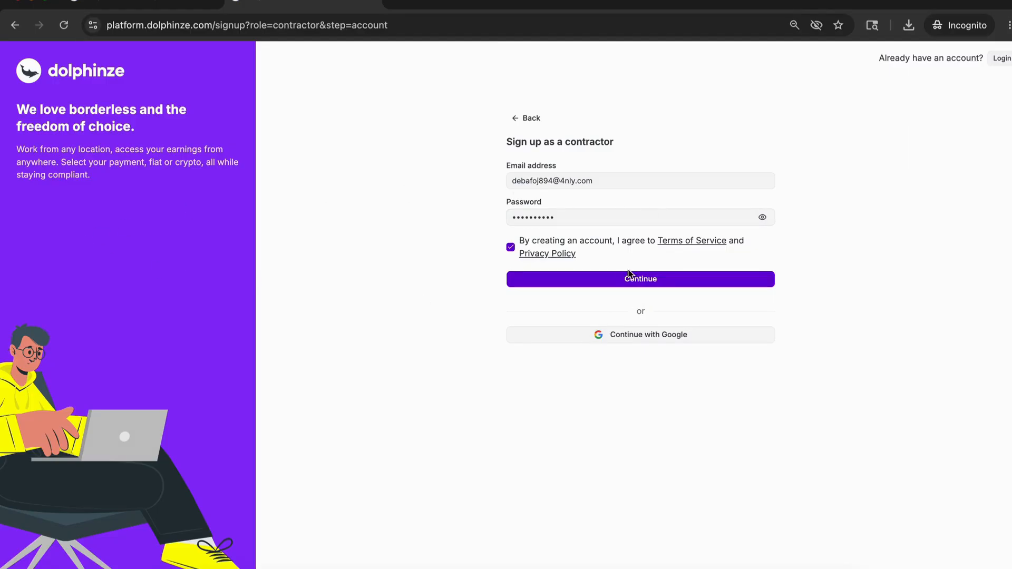
left_click(632, 279)
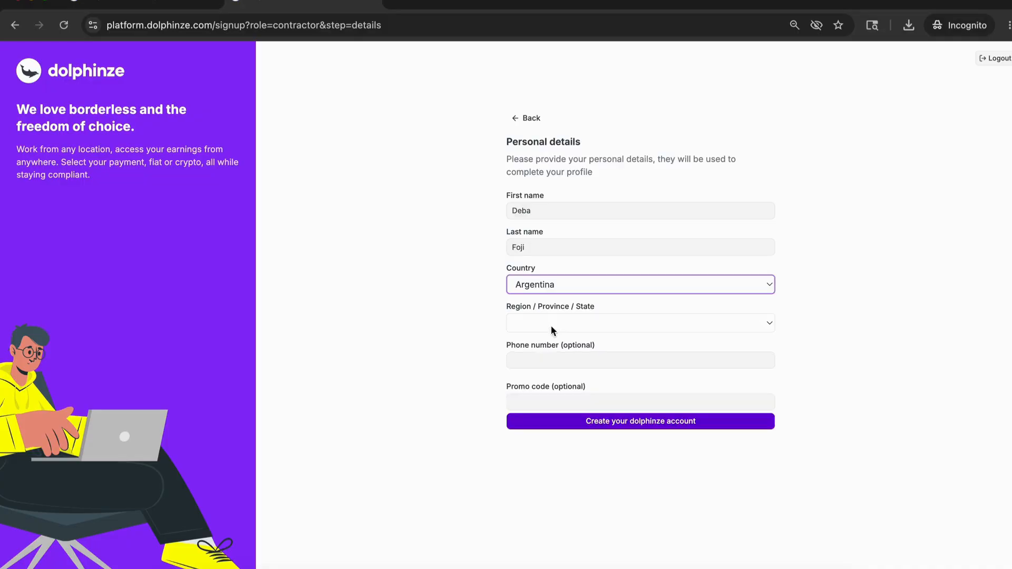
Step: Select a region for Argentina in the personal details and create the contractor account
left_click(549, 322)
left_click(545, 340)
left_click(619, 425)
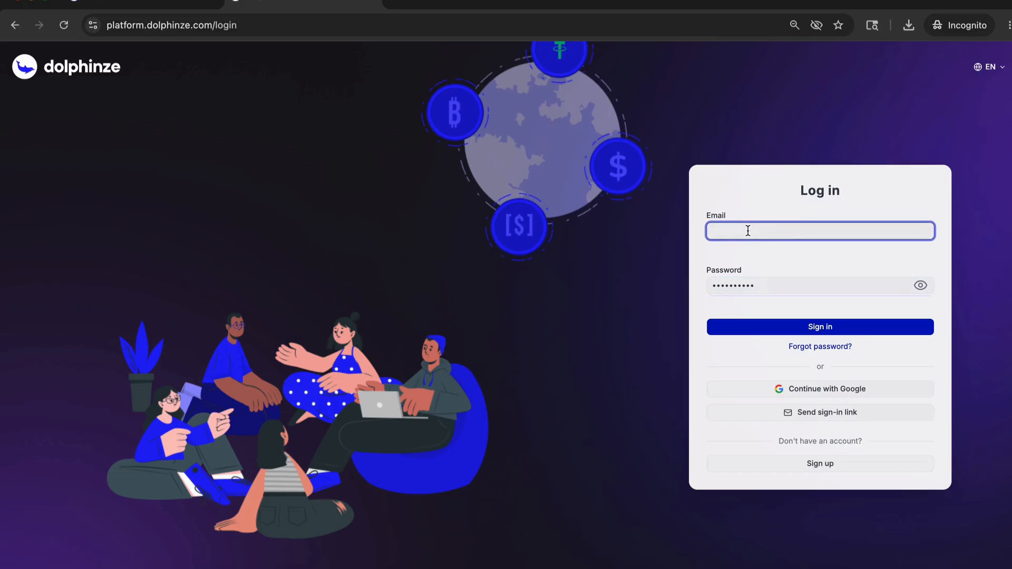
Step: Log in to the new account with its email address and account password
key("super+v")
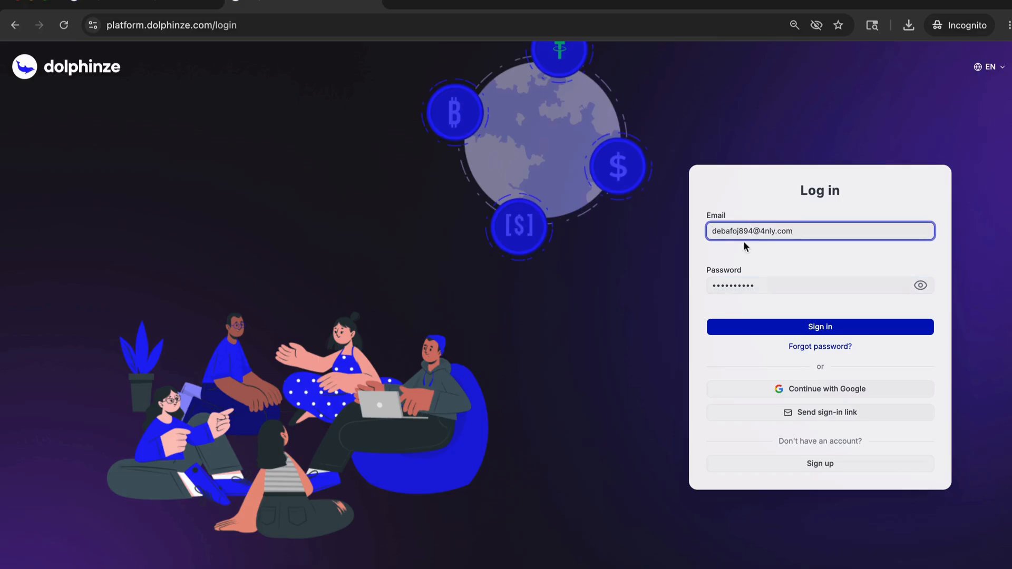
left_click(803, 327)
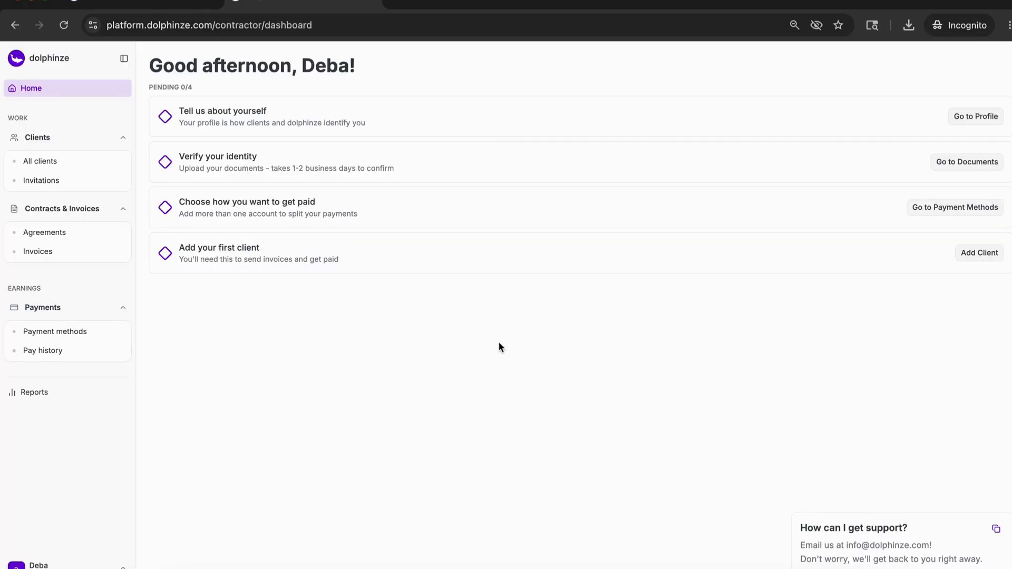
Step: Start a new cryptocurrency payment method and name the wallet with the contractor's first name in possessive form followed by "Eth"
left_click(73, 332)
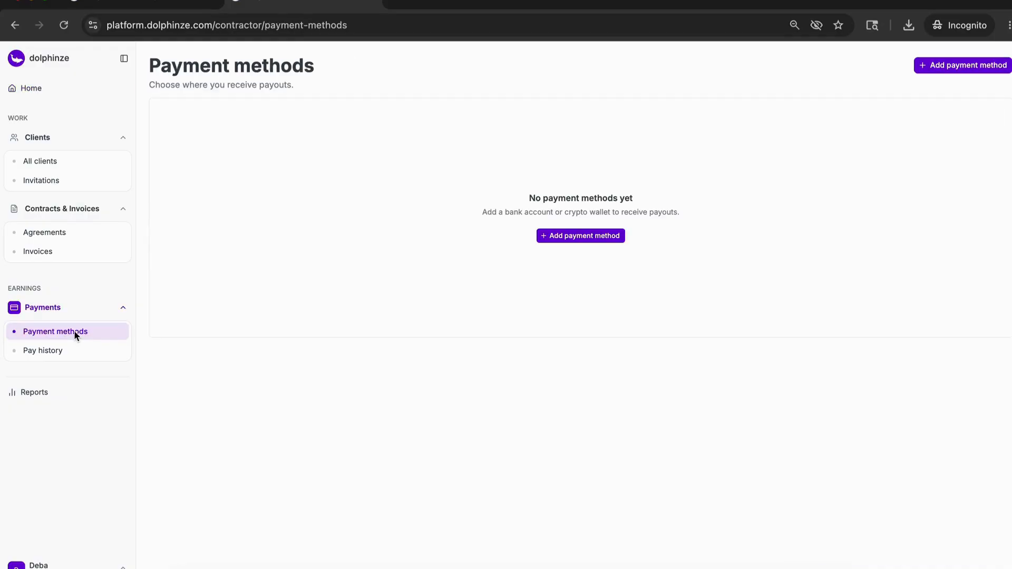
left_click(578, 237)
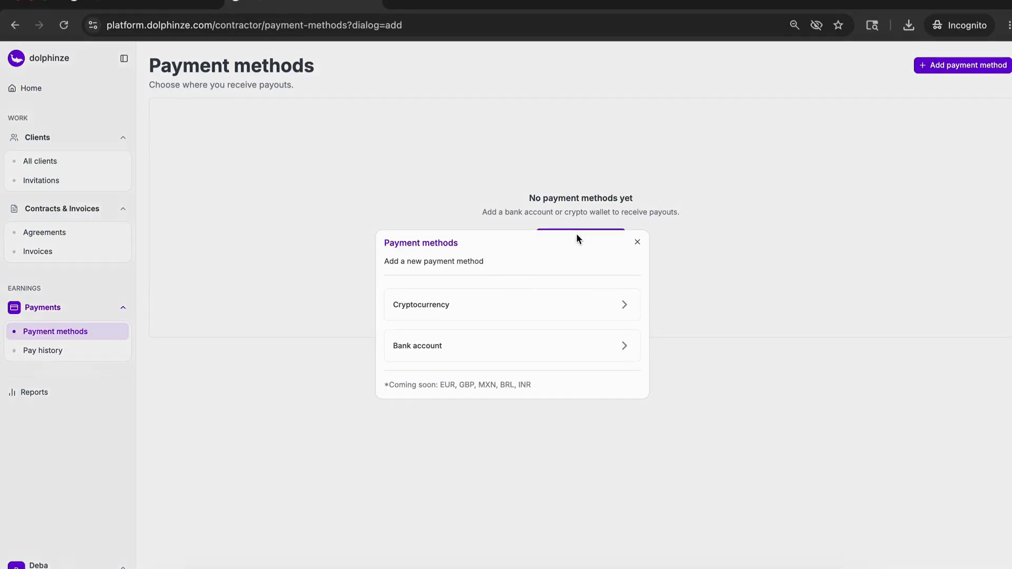
left_click(495, 309)
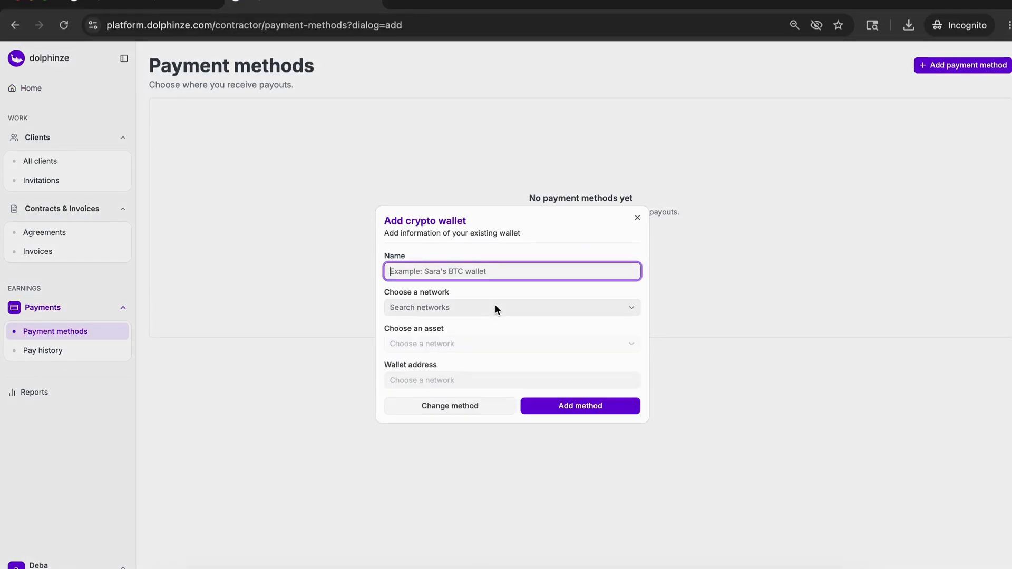
type("D")
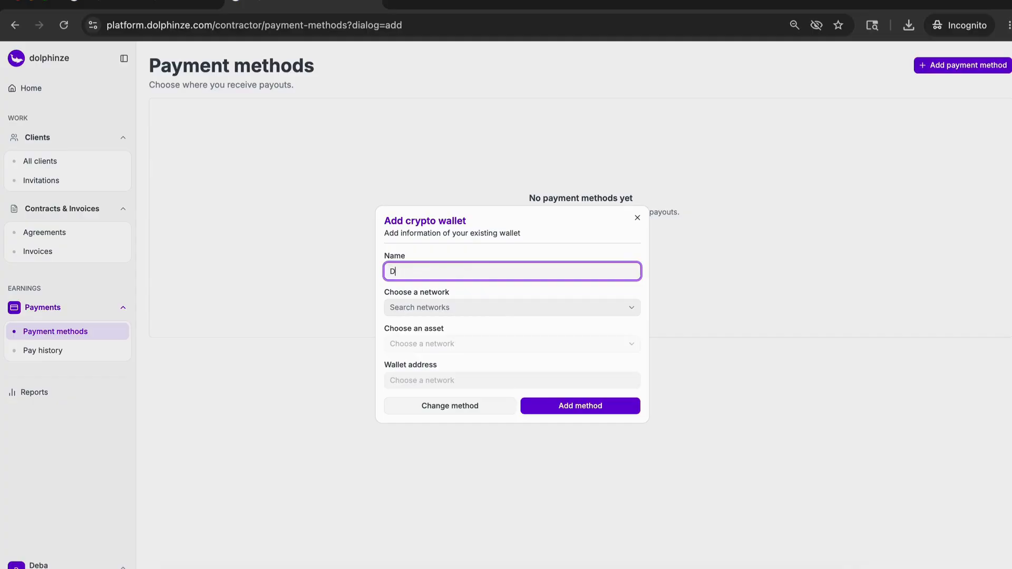
type("eba's Eth")
Step: Set the wallet to the Ethereum network and the ETH asset, paste its wallet address, and add the payment method
left_click(496, 311)
left_click(444, 322)
left_click(445, 343)
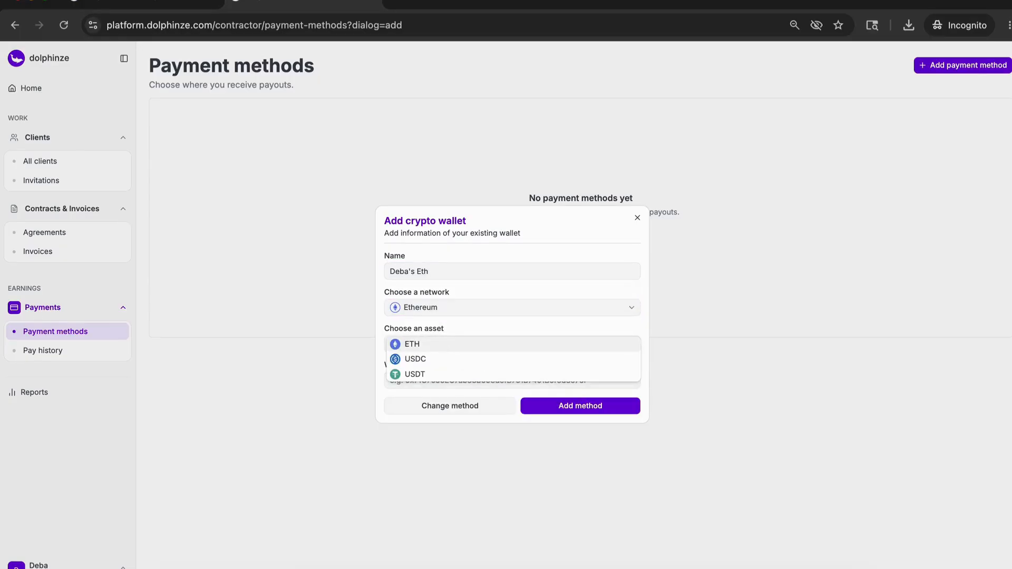
left_click(427, 344)
left_click(428, 381)
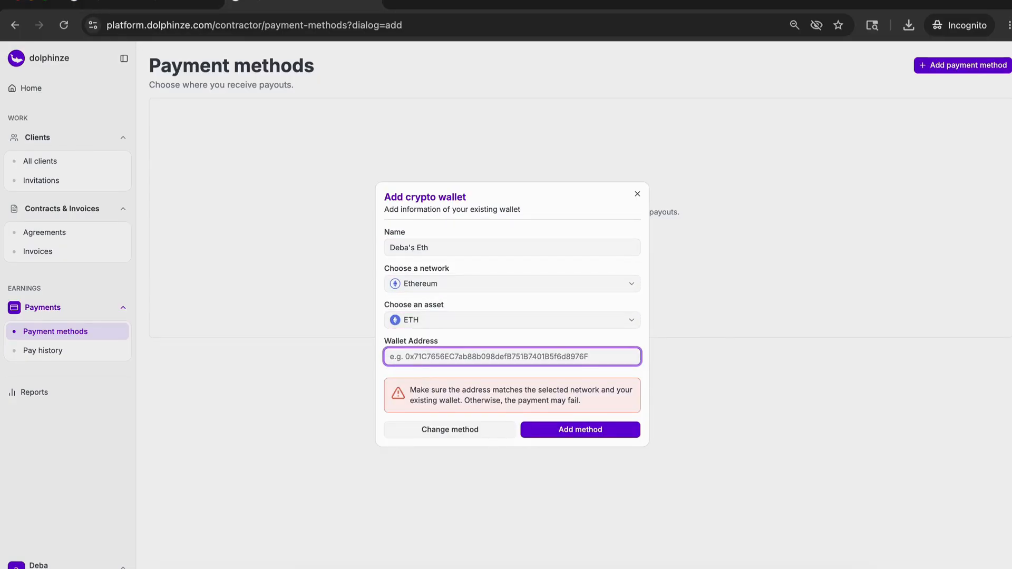
key("super+v")
left_click(567, 444)
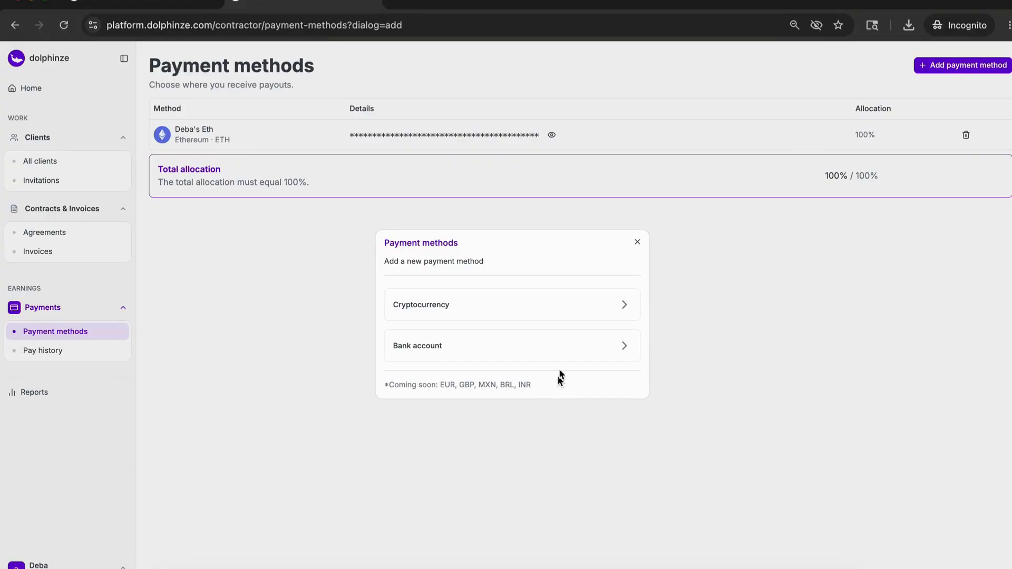
Step: Start a second cryptocurrency payment method named "Savings wallet" on the Ethereum network with USDC as the asset
left_click(585, 305)
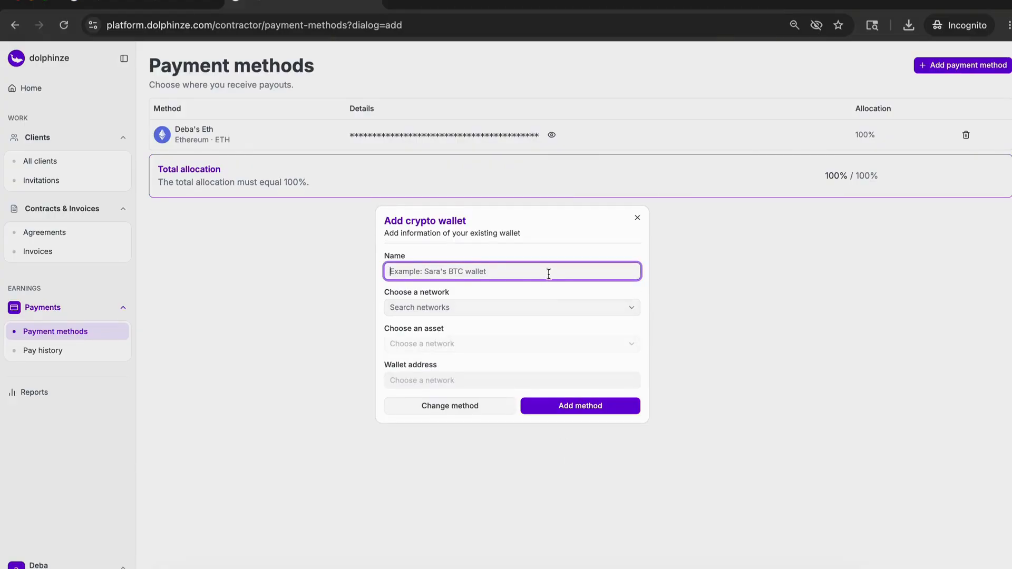
type("Savings")
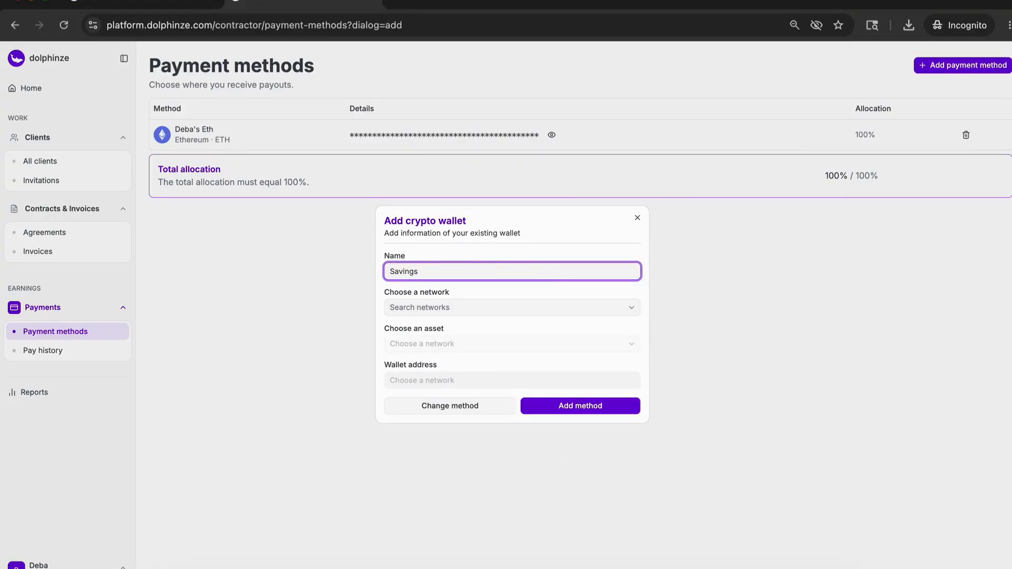
type(" wallet")
left_click(495, 309)
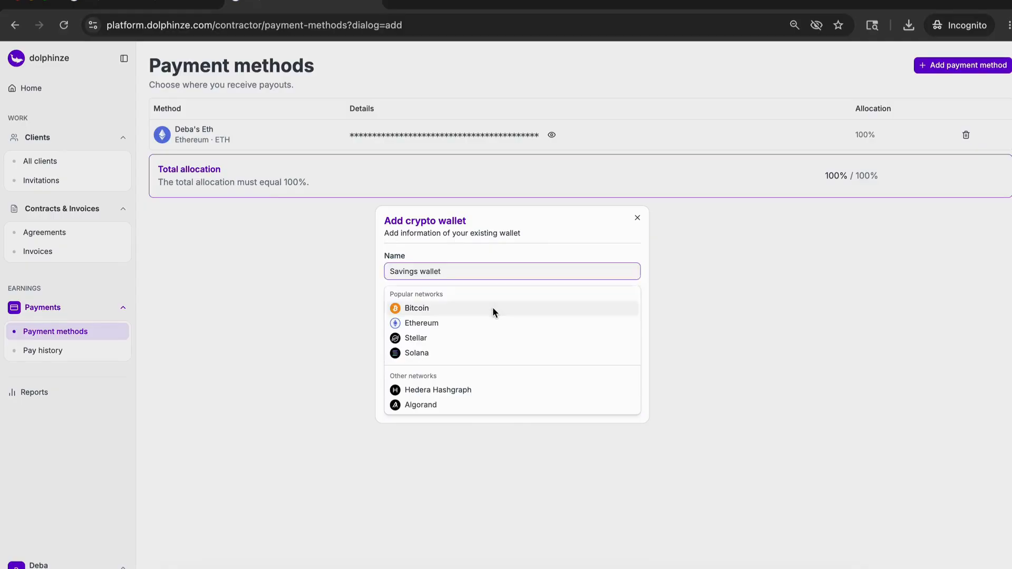
left_click(452, 326)
left_click(437, 344)
left_click(416, 359)
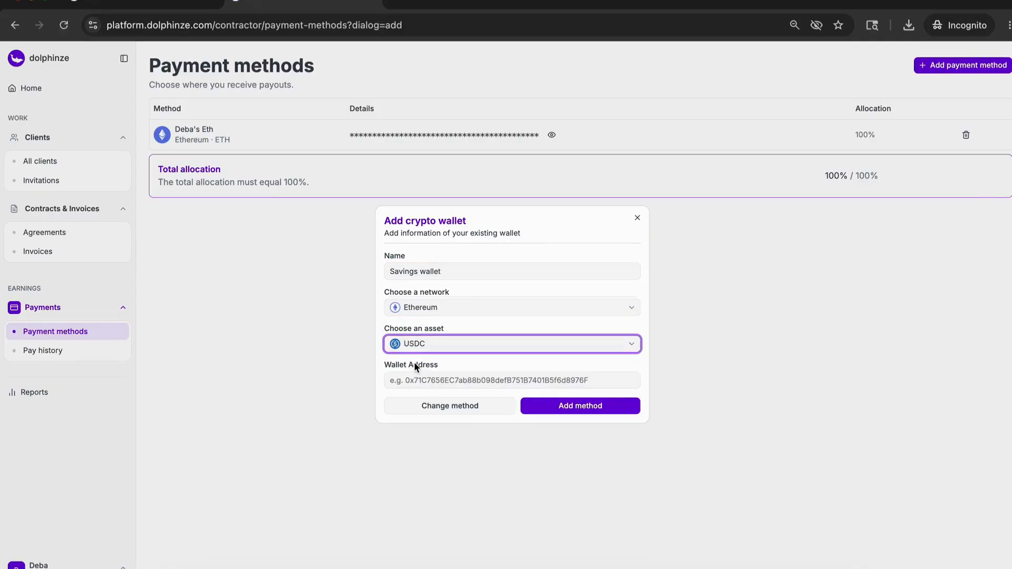
Step: Paste the savings wallet's address, add the payment method, and dismiss the allocation notices
key("super+Tab")
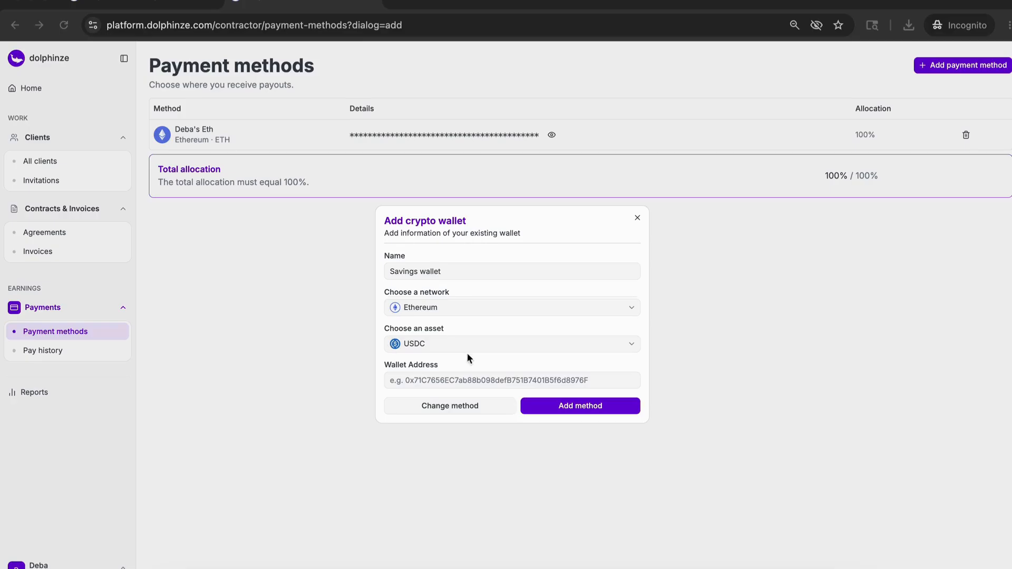
left_click(435, 380)
key("super+v")
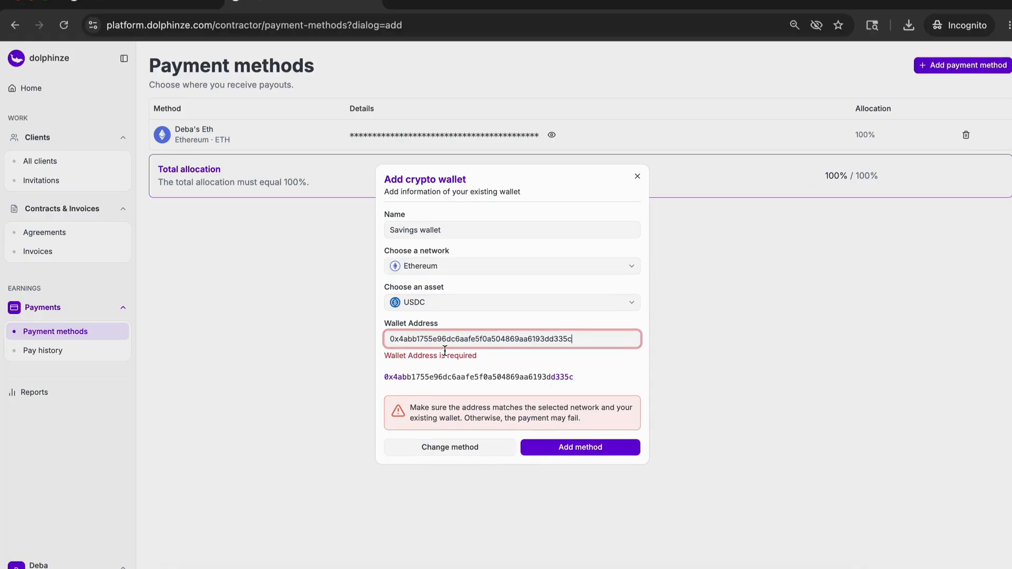
left_click(606, 448)
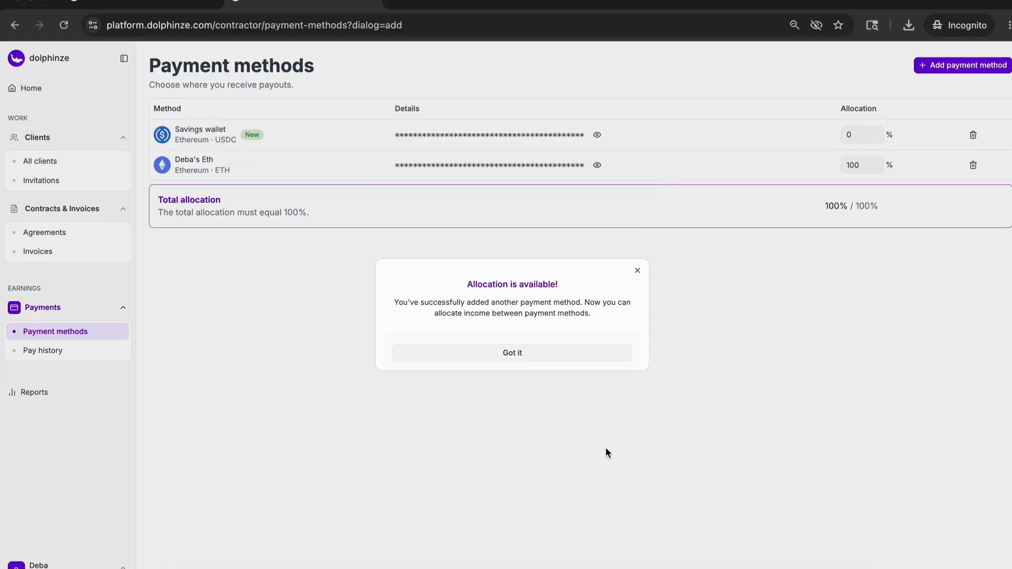
left_click(543, 356)
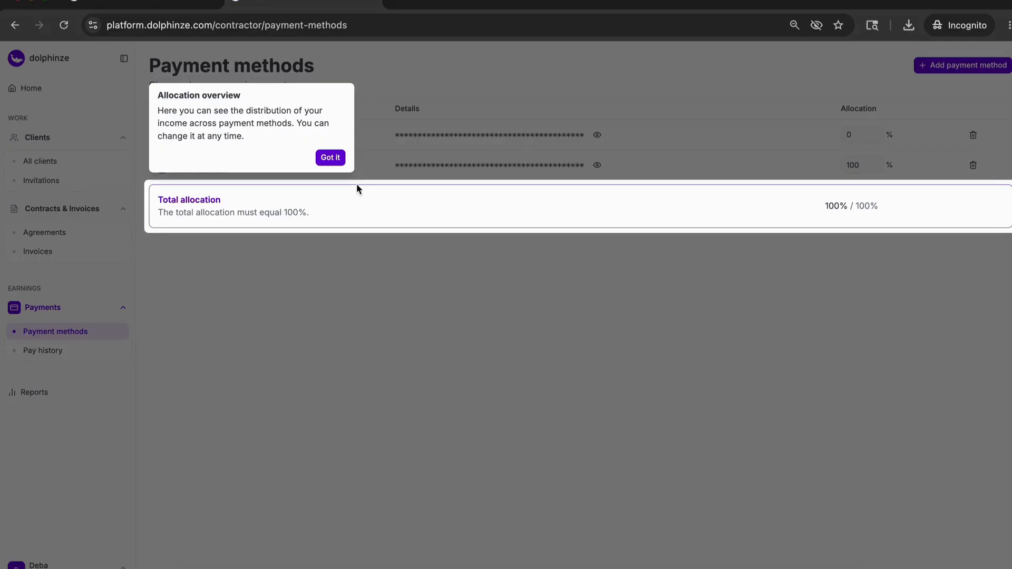
left_click(332, 158)
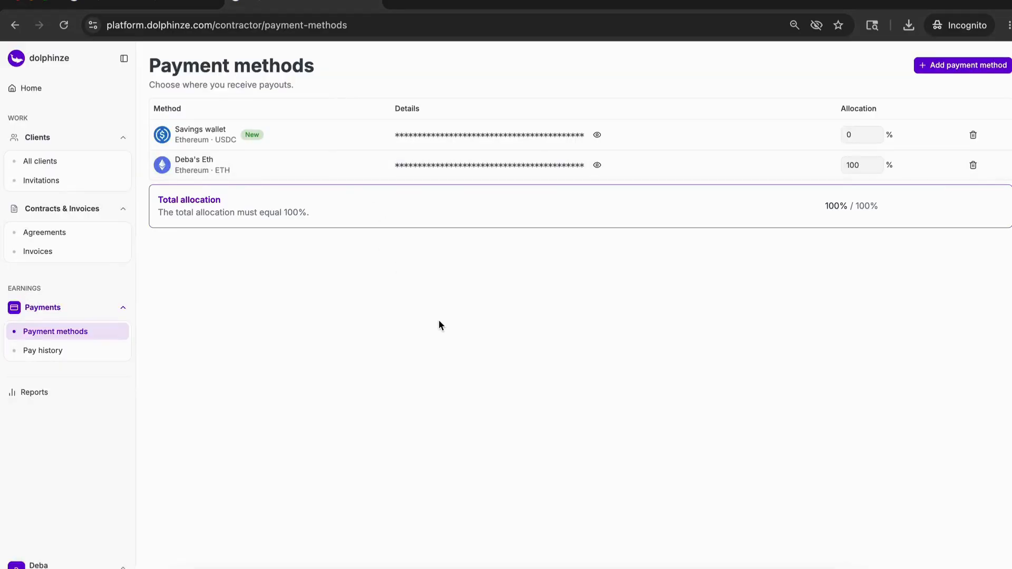
Step: Set the income allocation to 20% for the Savings wallet and 80% for the ETH wallet
left_click(849, 135)
type("2")
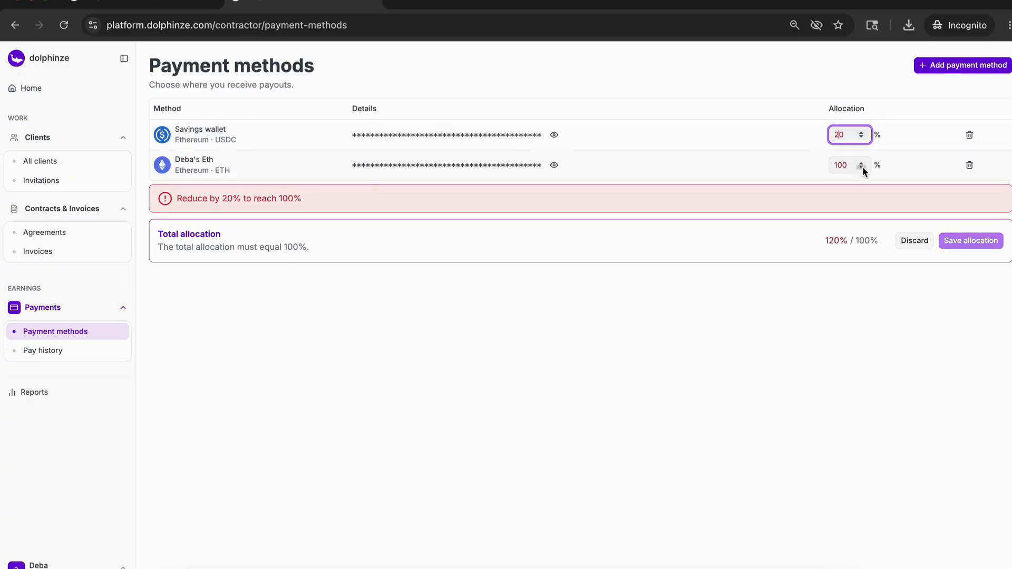
left_click_drag(849, 165, 825, 169)
type("80")
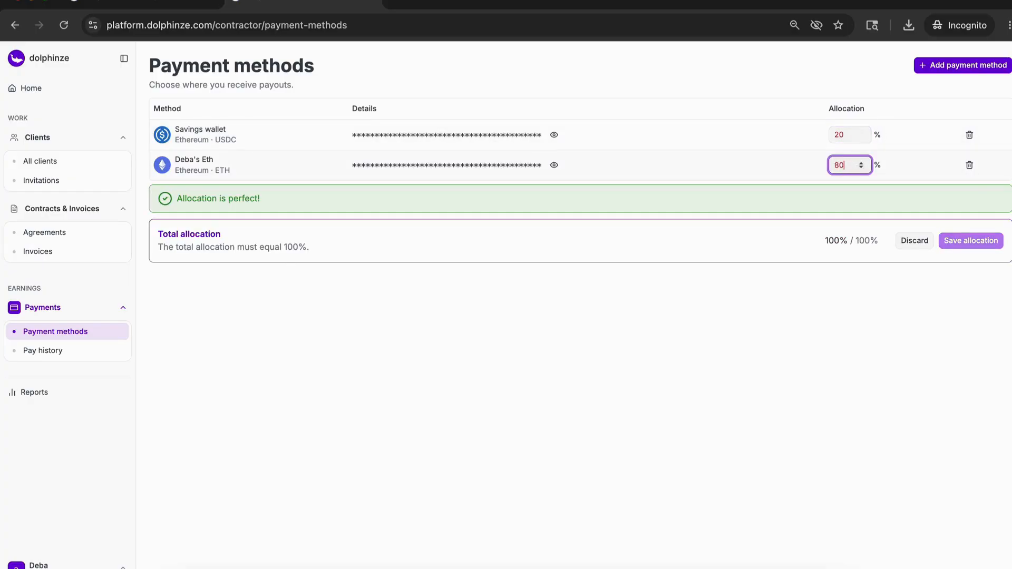
left_click(688, 336)
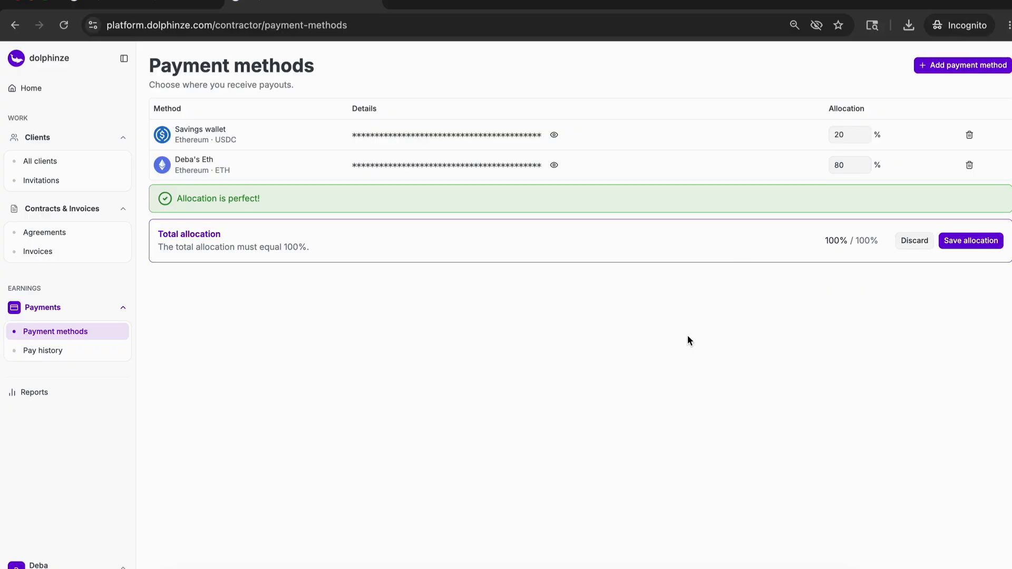
left_click(972, 67)
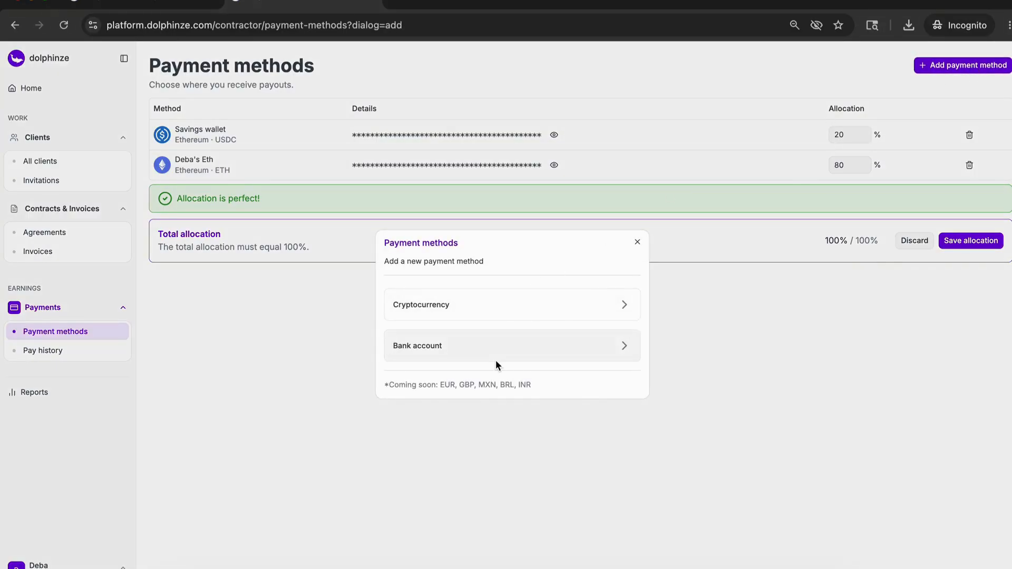
left_click(522, 302)
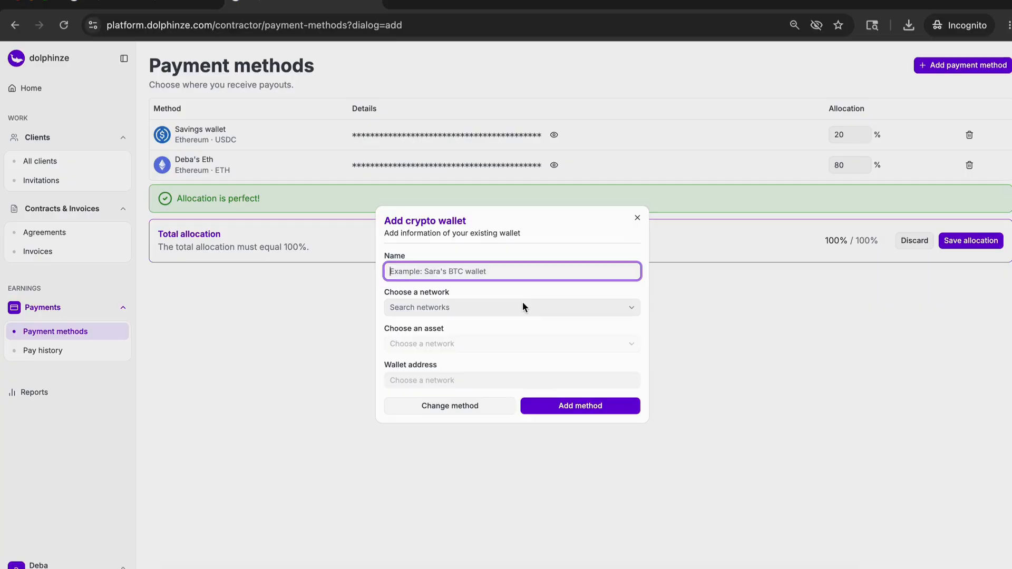
left_click(477, 303)
left_click(449, 326)
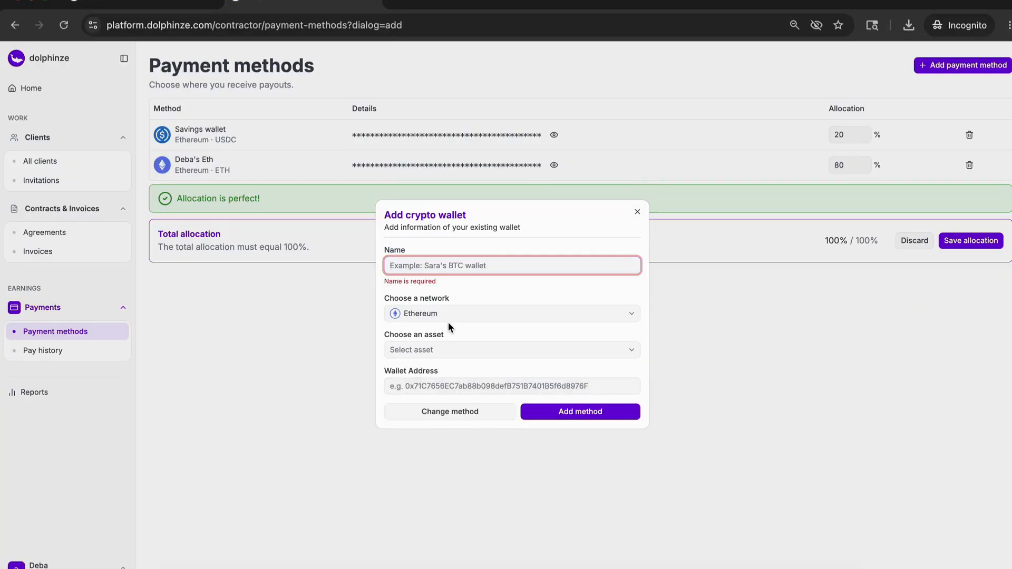
left_click(449, 350)
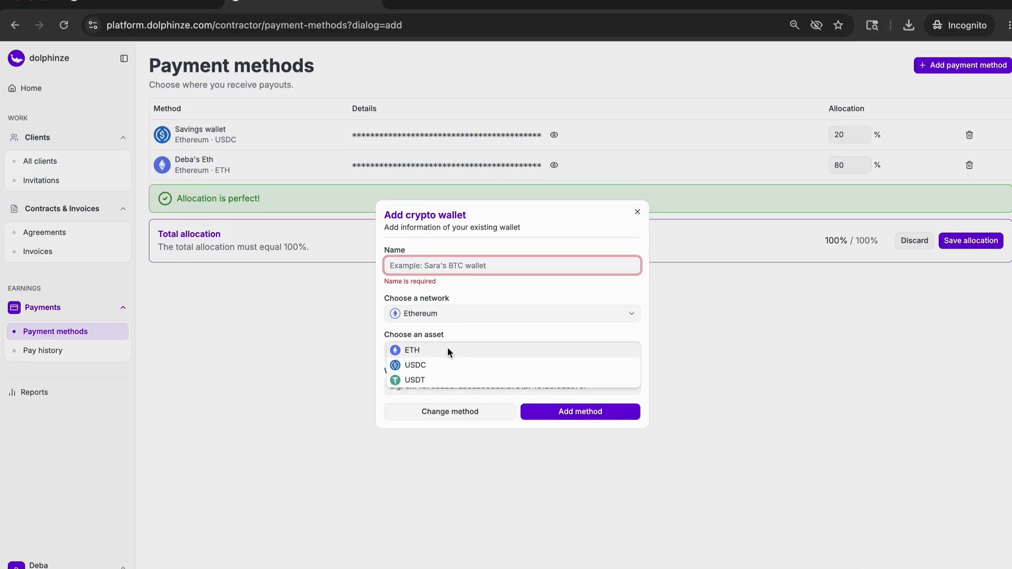
left_click(425, 380)
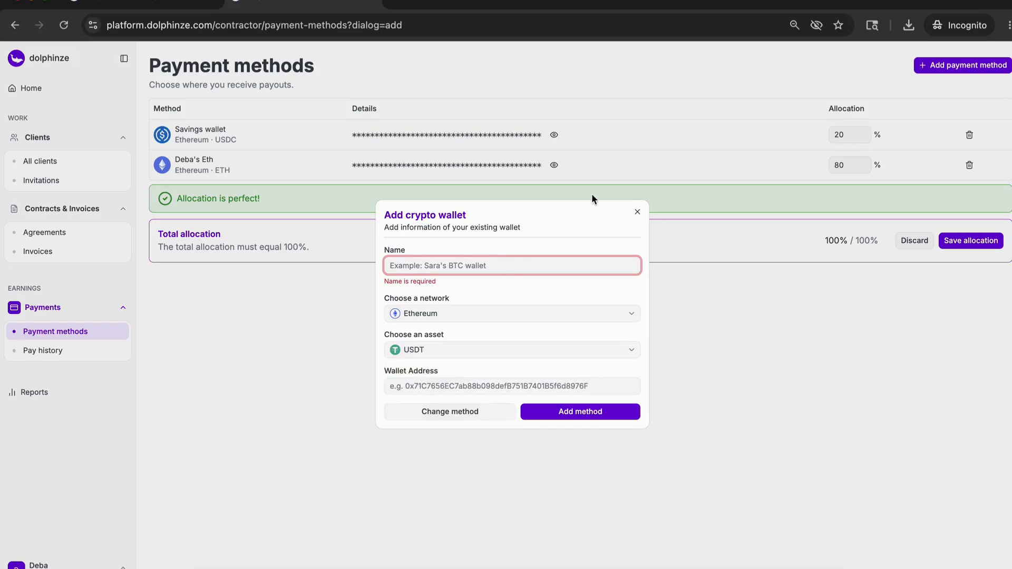
left_click(637, 213)
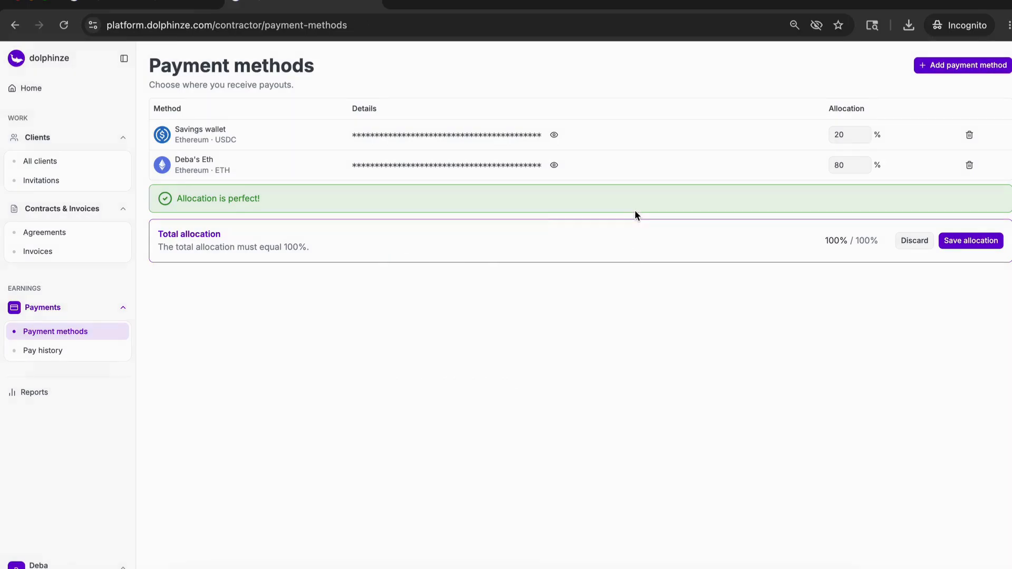
Step: Save the payment method allocation, confirm the update, and close the success notice
left_click(960, 247)
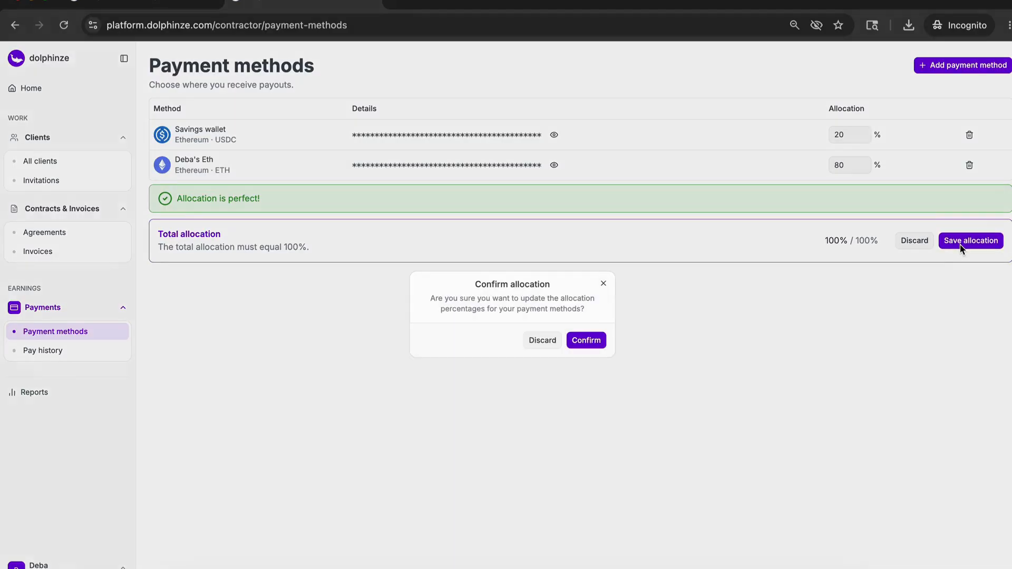
left_click(587, 340)
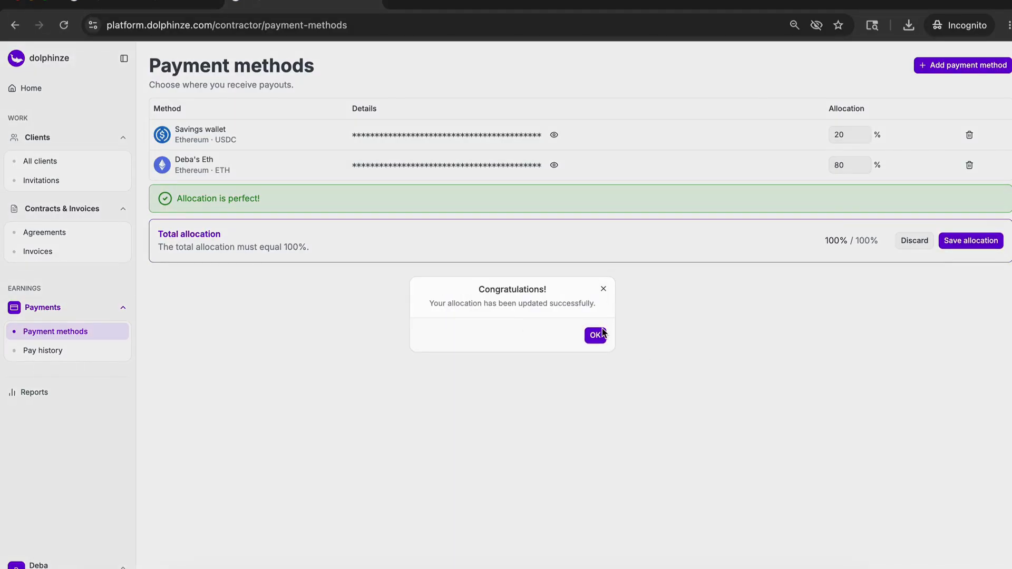
left_click(602, 333)
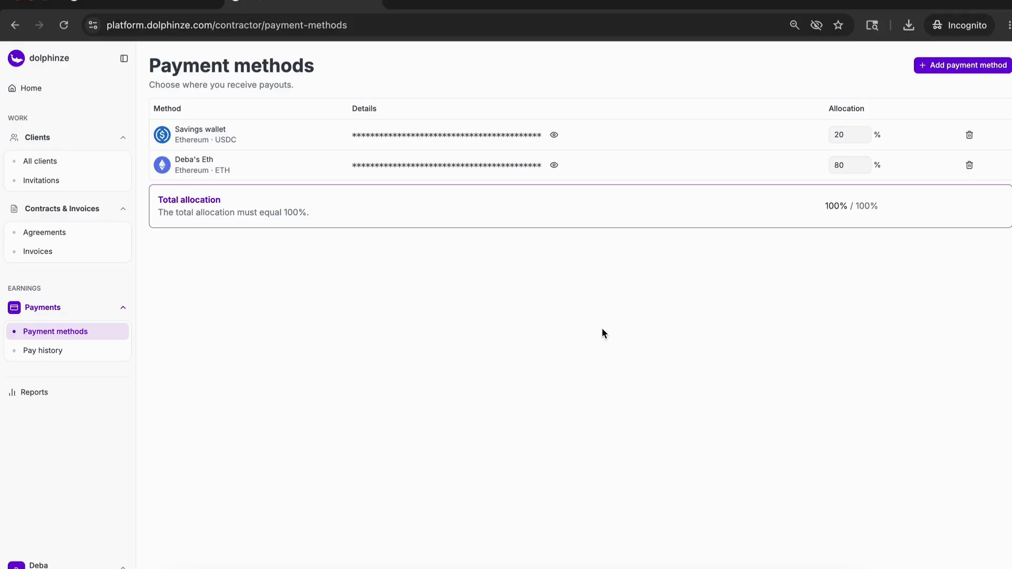
Step: Switch to the EZPay employer account and send a contractor invitation to the new contractor's email address
left_click(53, 253)
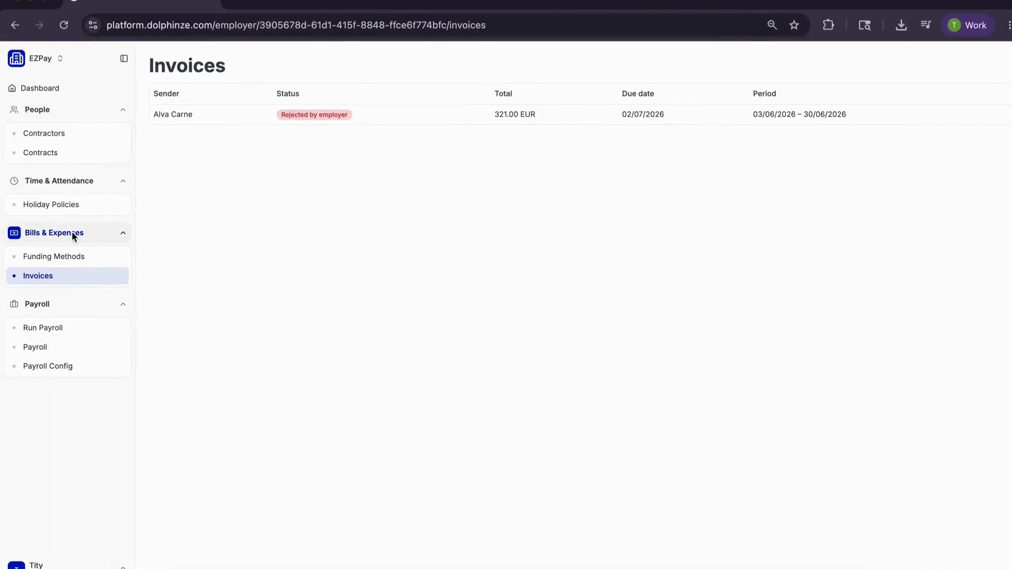
left_click(59, 135)
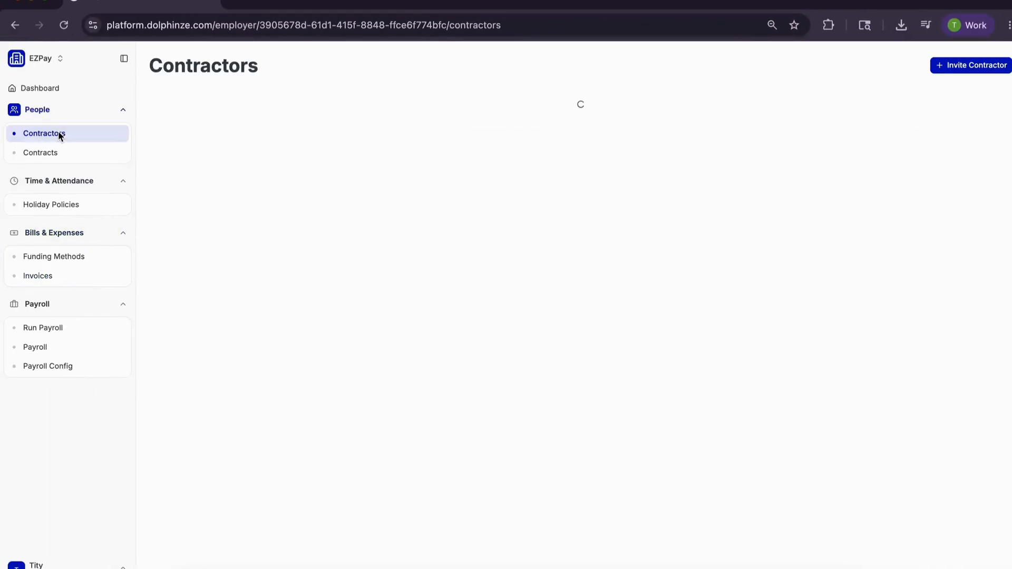
left_click(963, 67)
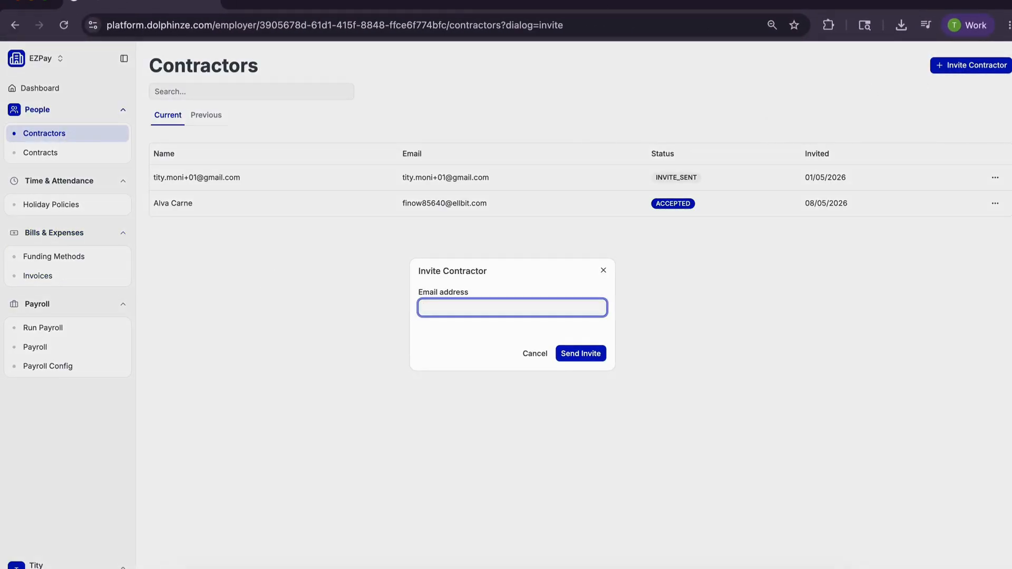
key("super+Tab")
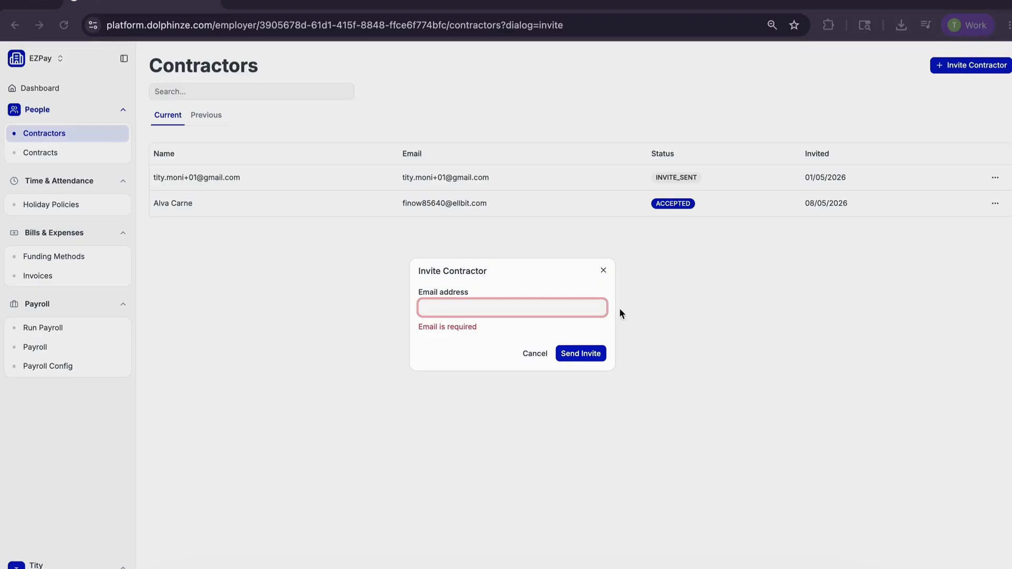
left_click(572, 305)
key("super+v")
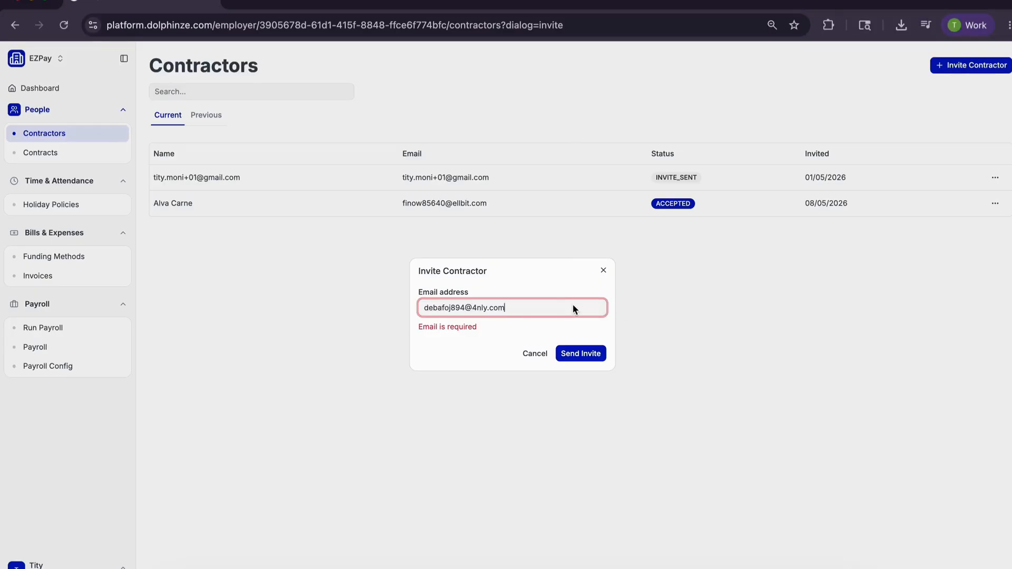
left_click(586, 349)
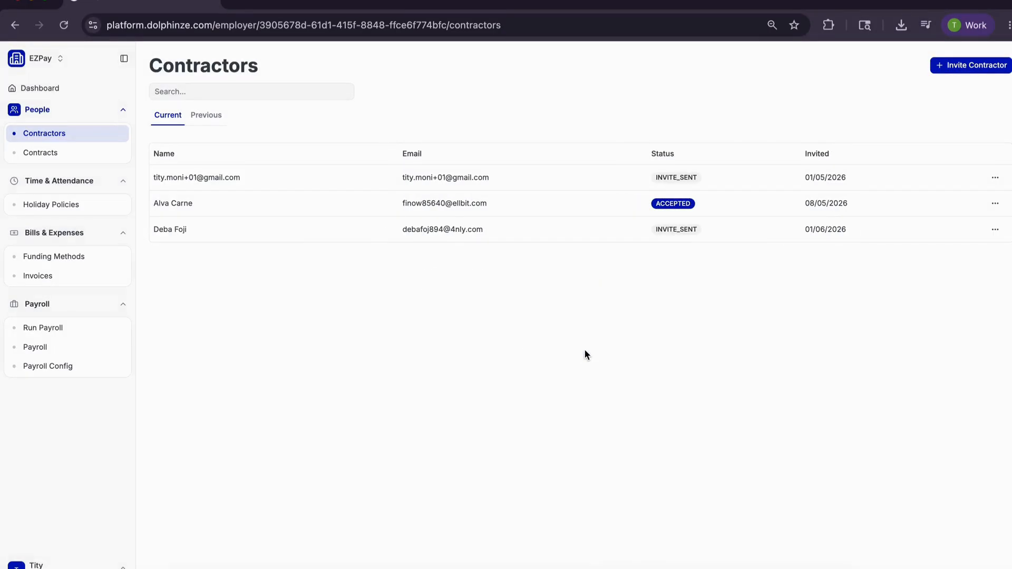
Step: Return to the contractor account, accept EZPay's invitation from the home page, and check it in the received invitations
key("ctrl+Right")
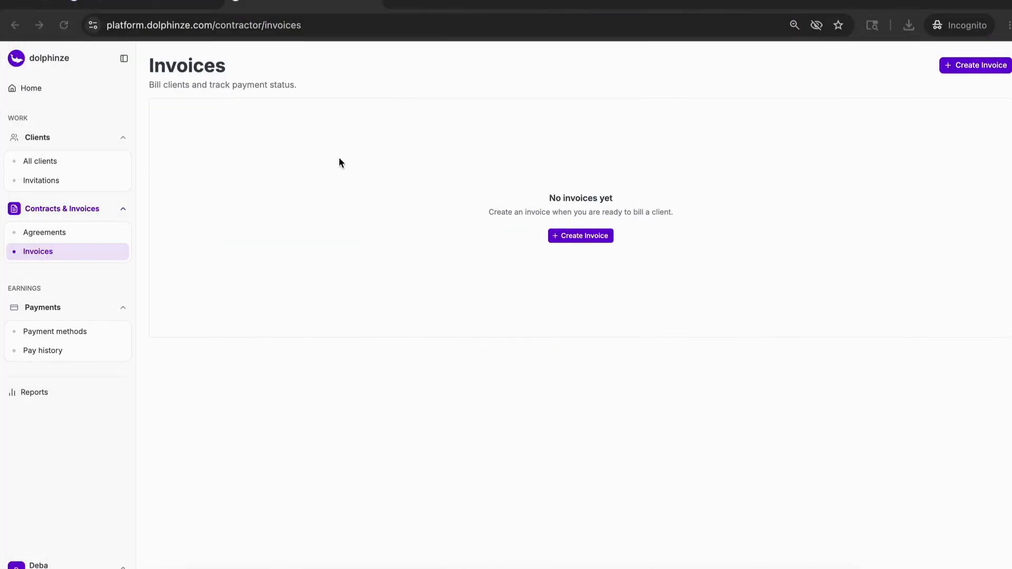
left_click(44, 91)
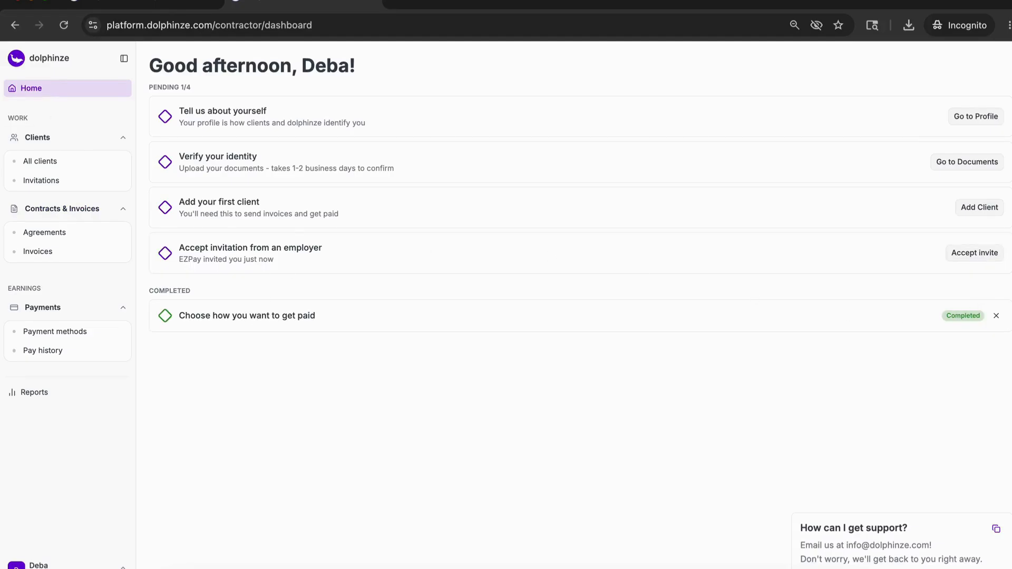
left_click(982, 254)
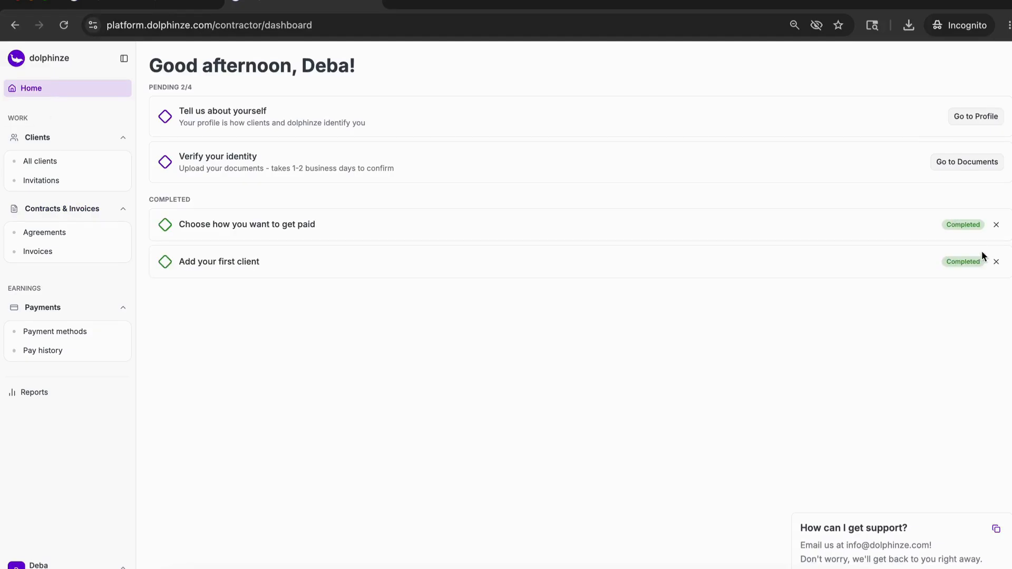
left_click(65, 163)
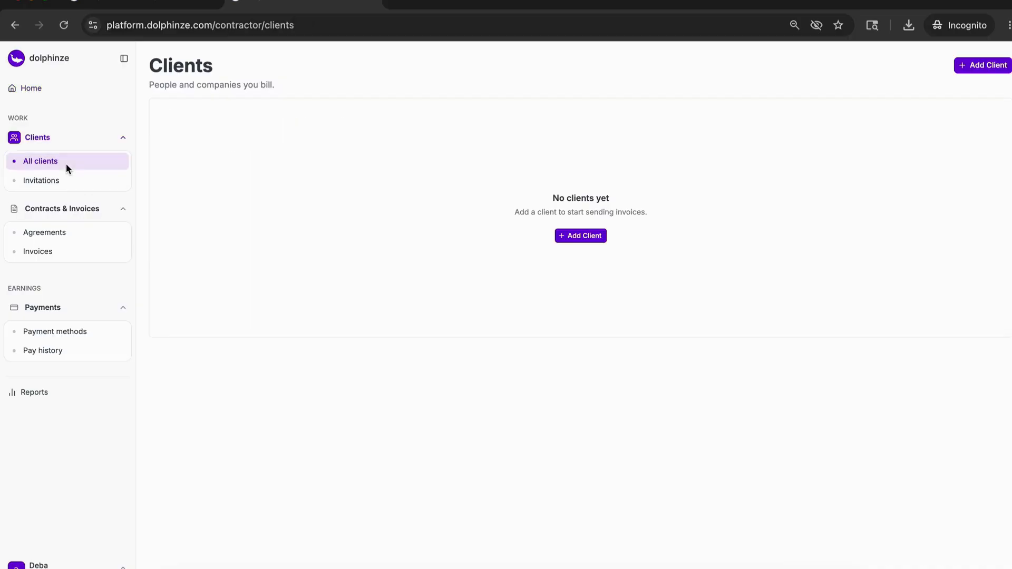
left_click(56, 180)
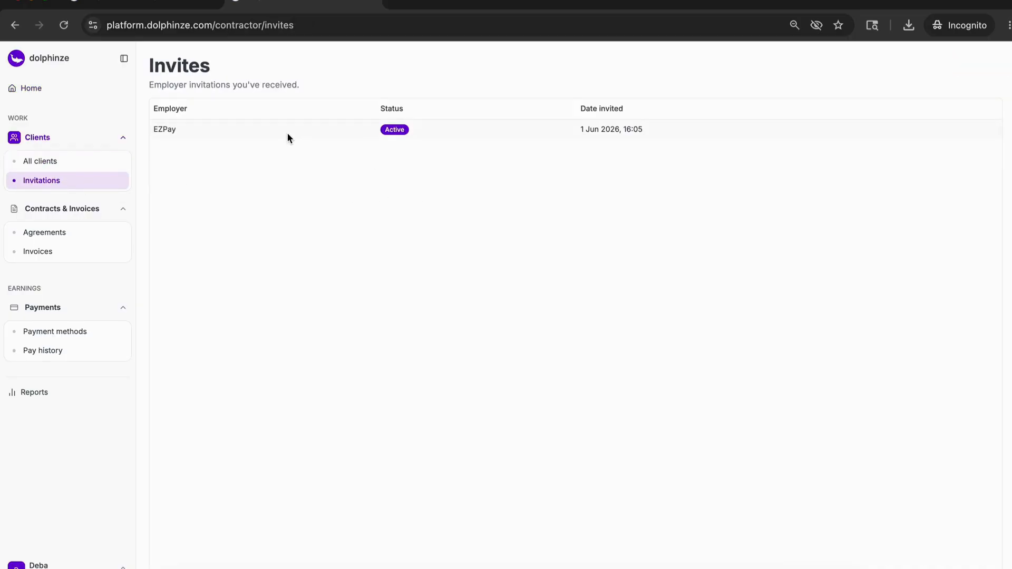
Step: Start a new contractor invoice with Employer as the recipient type and EZPay as the employer
left_click(59, 251)
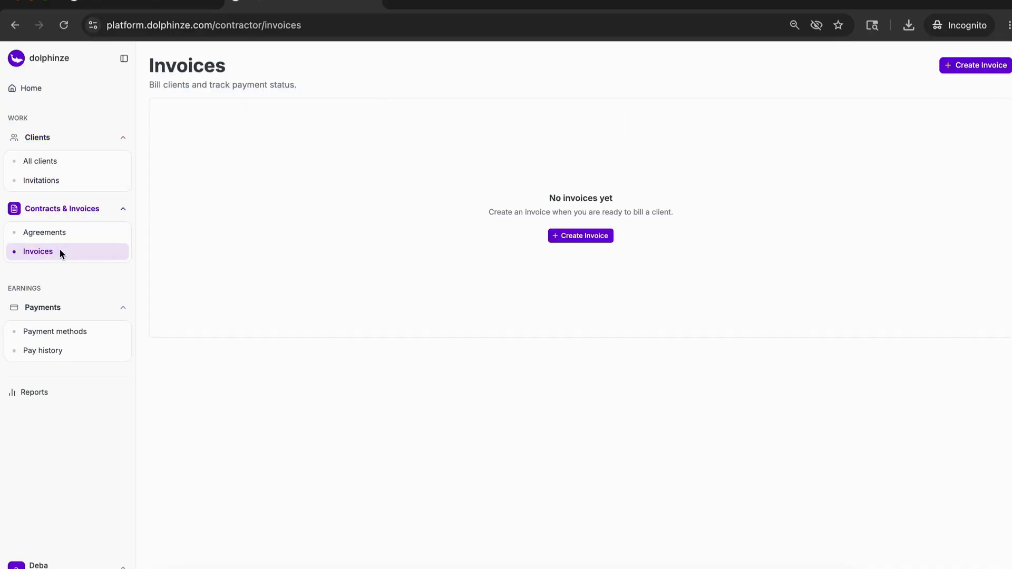
left_click(580, 236)
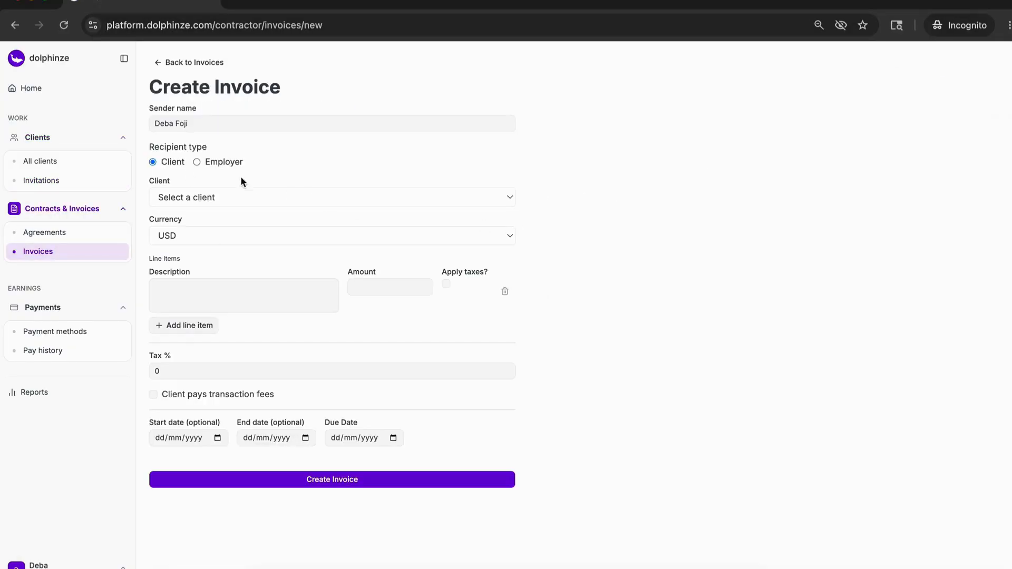
left_click(198, 161)
left_click(184, 195)
left_click(180, 217)
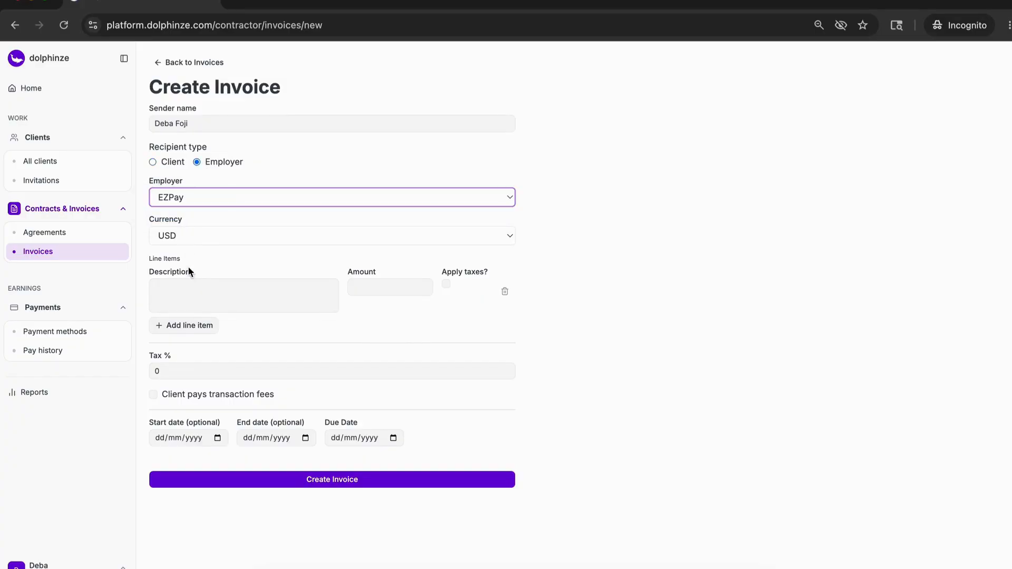
Step: Fill in the first line item as "Design services for MVP" with an amount of 3400 and taxes applied
left_click(185, 295)
type("Design serv")
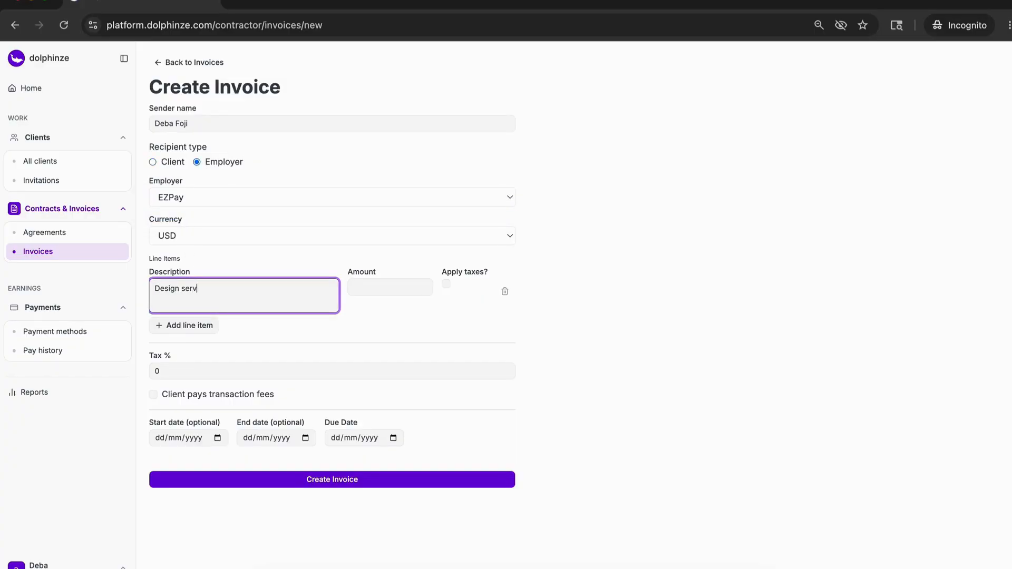
type("ices for MVP")
left_click(377, 288)
type("34")
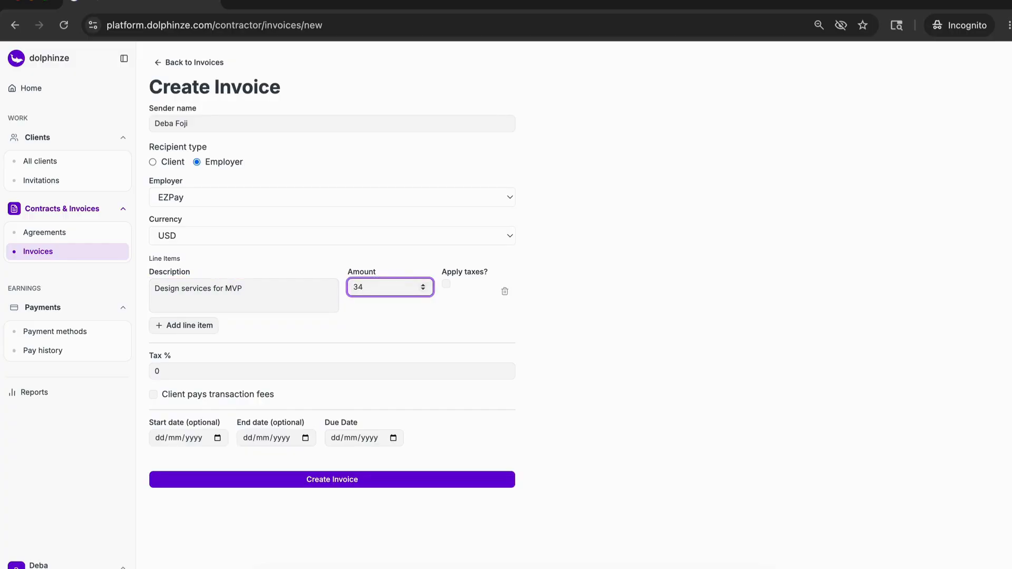
type("00")
left_click(446, 284)
Step: Add a second line item, "Reimbursement for tool subscription", with an amount of 24.86
left_click(186, 326)
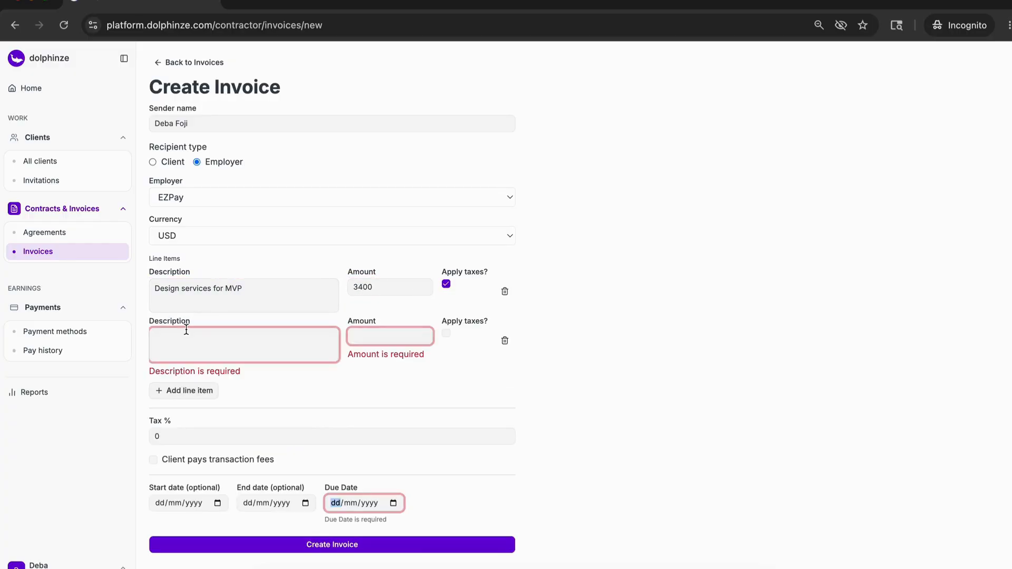
left_click(186, 329)
type("Reimburs")
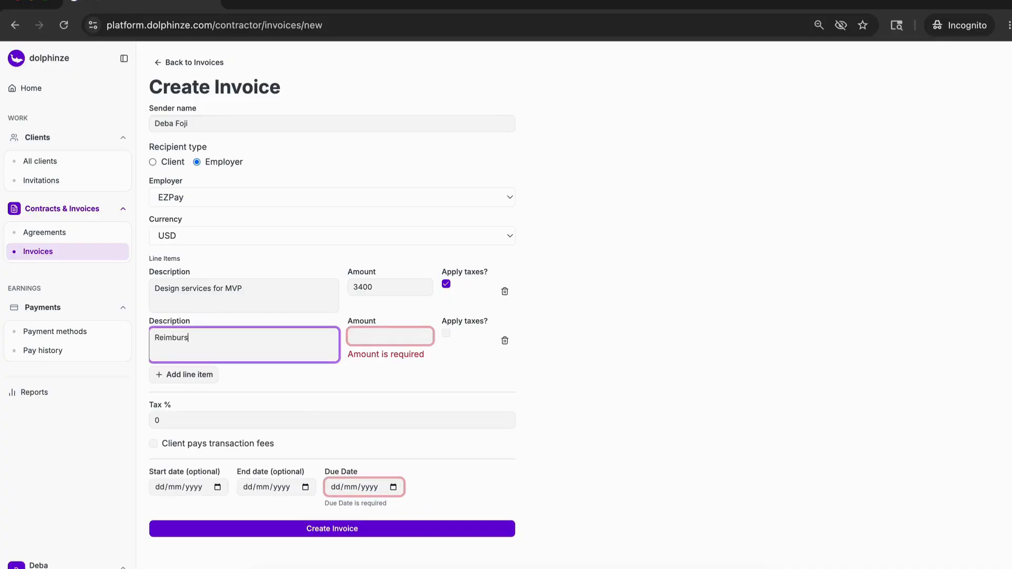
type("ement for tool subscription")
left_click(369, 336)
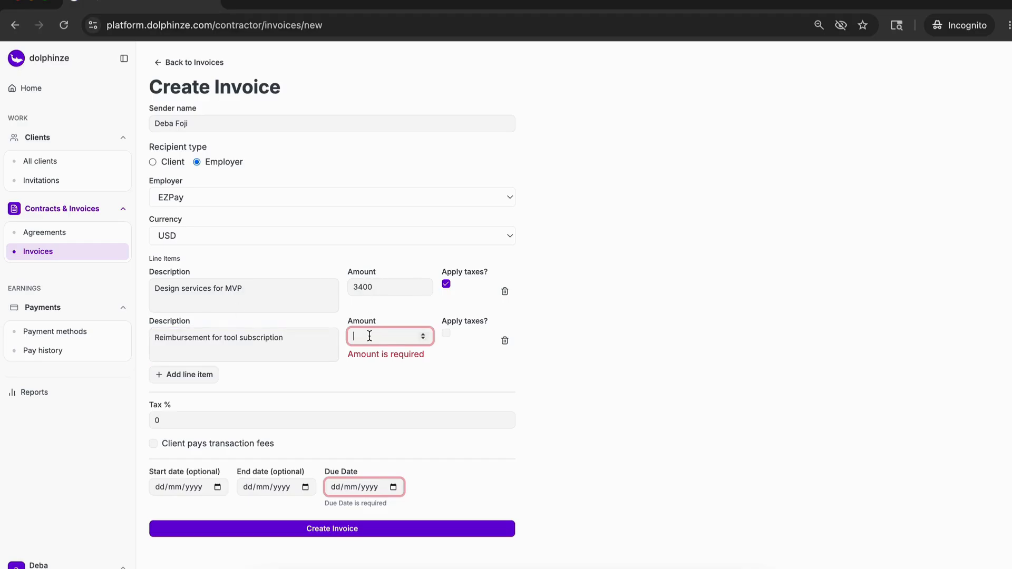
type("24.86")
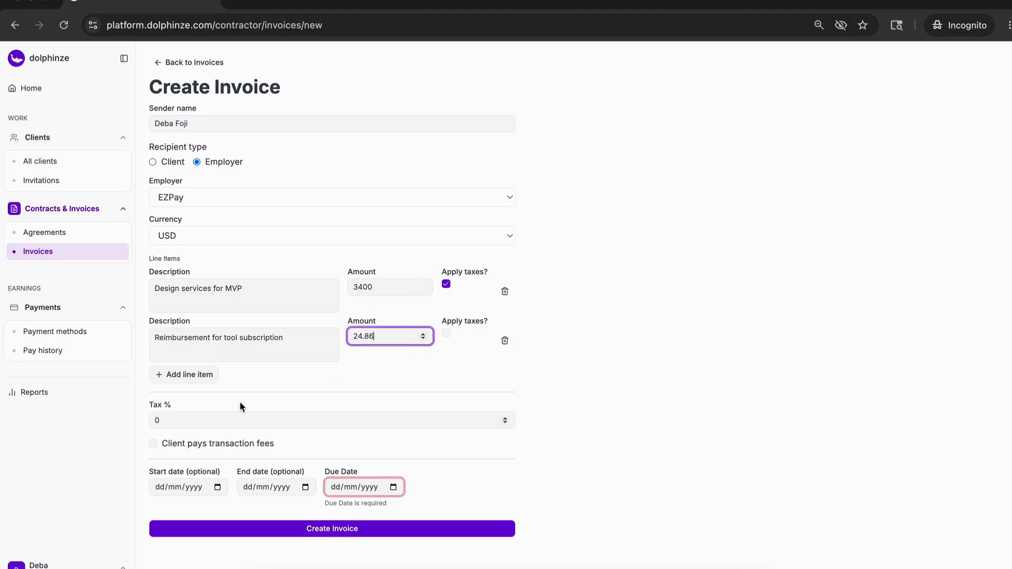
Step: Set the invoice tax to 13.36% and make the client pay the transaction fees
left_click(157, 420)
type("13.36")
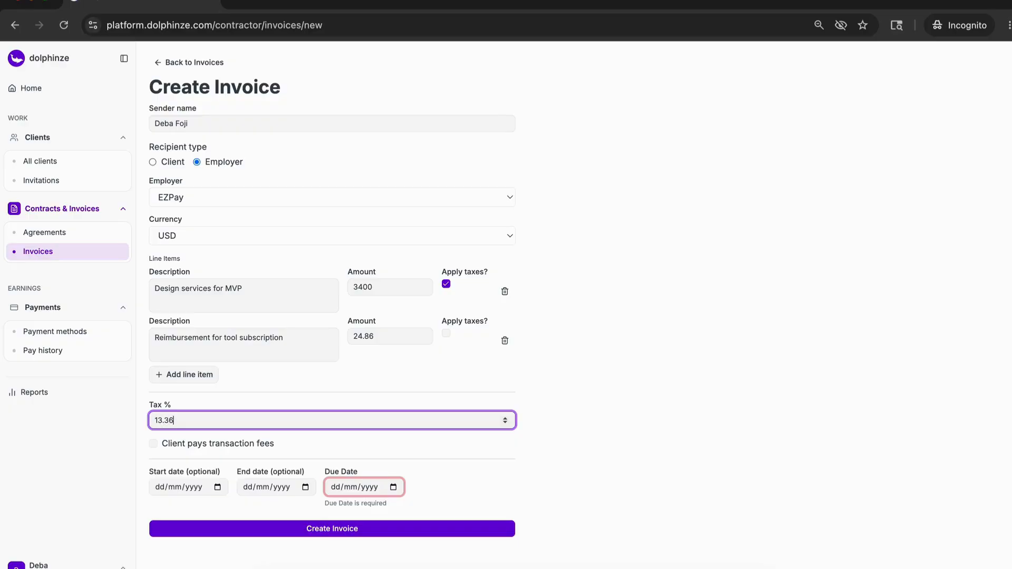
left_click(154, 445)
Step: Set the invoice's start date to 04/05/2026, end date to 15/06/2026, and due date to 29/06/2026
left_click(217, 487)
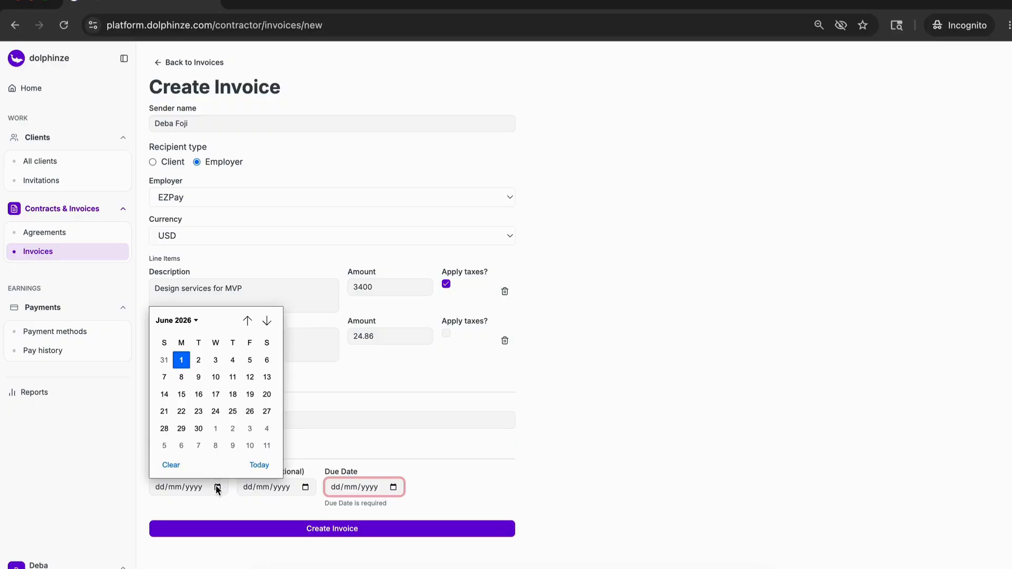
left_click(248, 320)
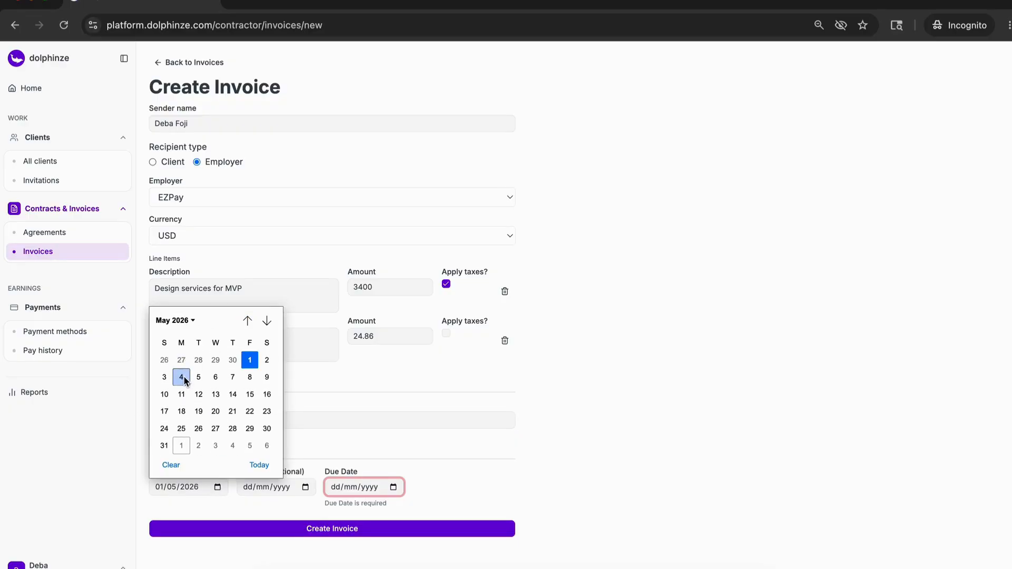
left_click(181, 377)
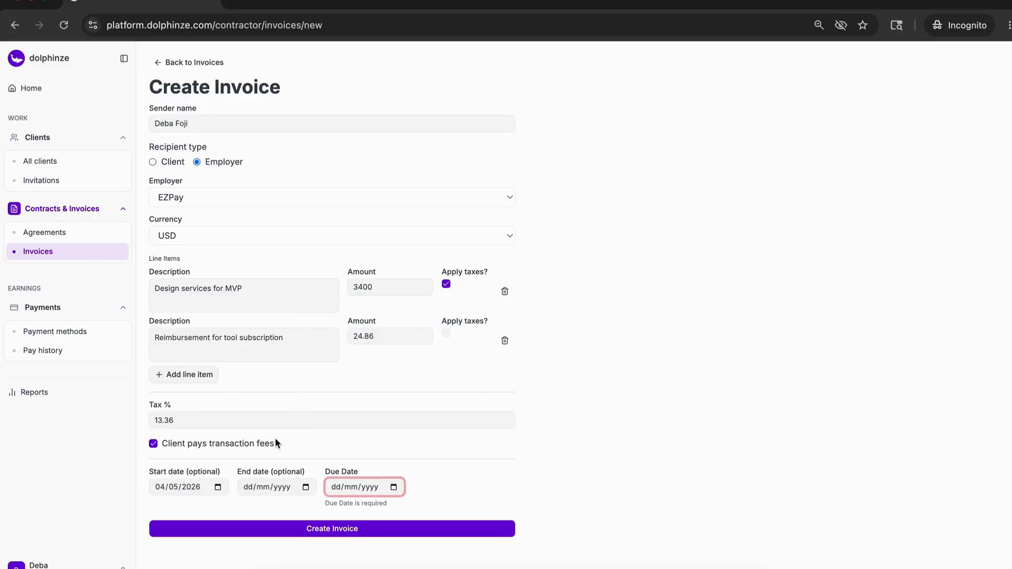
left_click(306, 487)
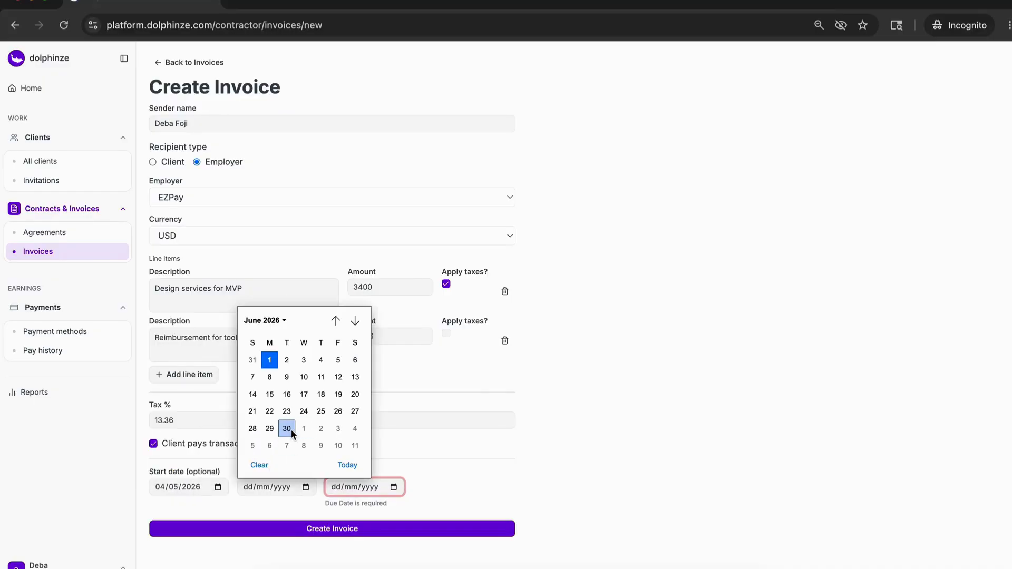
left_click(270, 395)
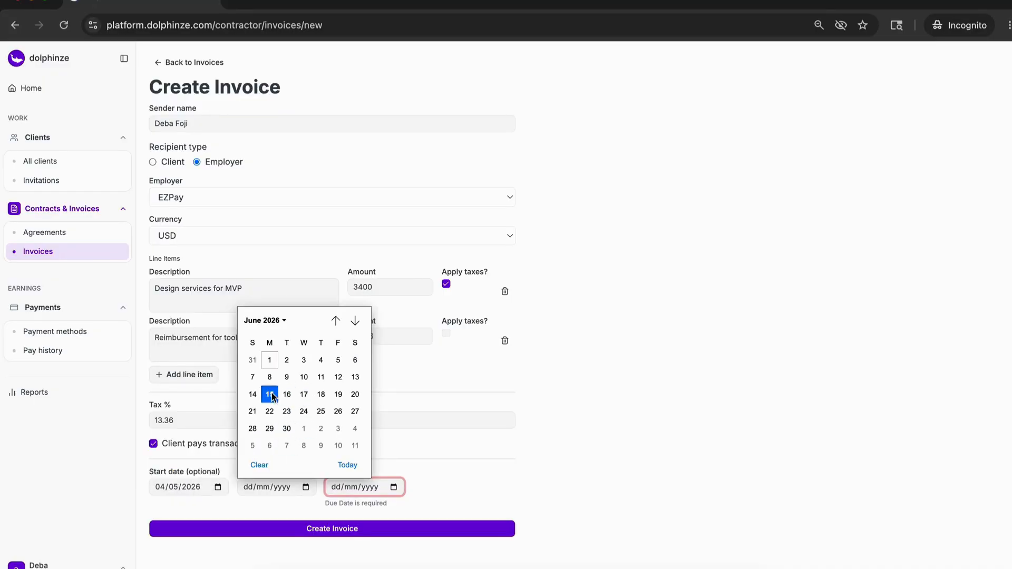
left_click(394, 488)
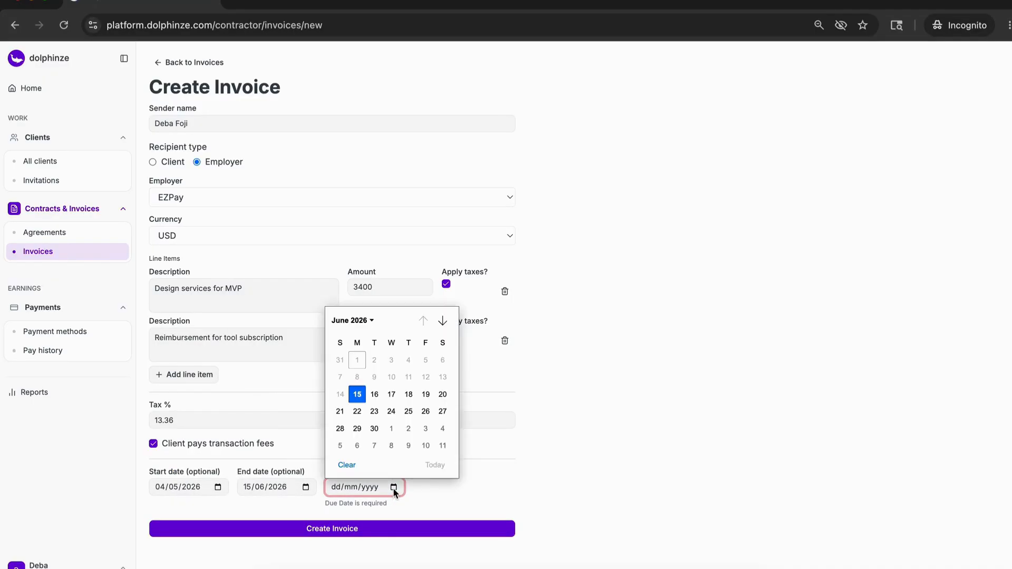
left_click(358, 428)
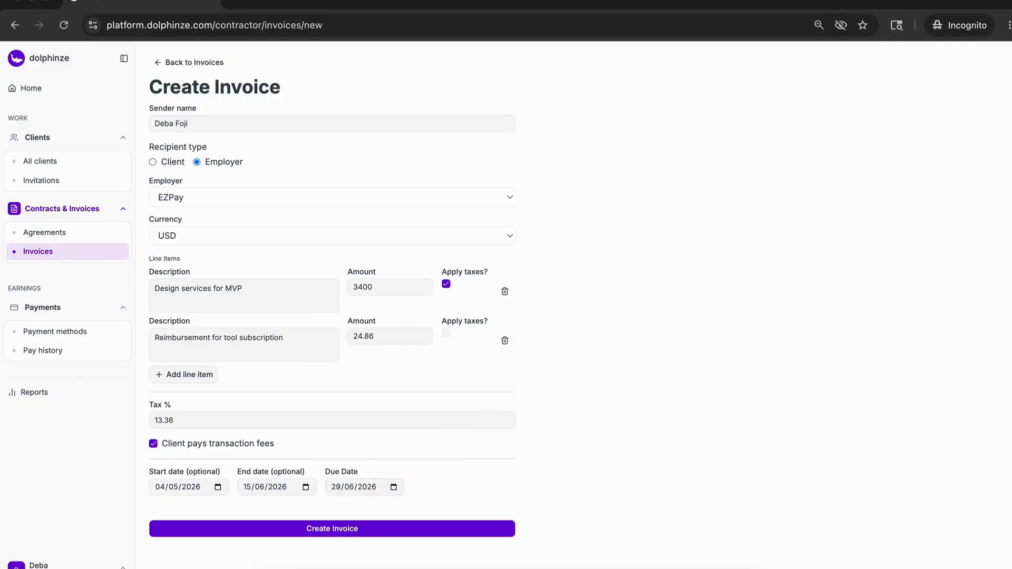
Step: Create the invoice, look through its PDF preview, and send it to the employer
left_click(343, 528)
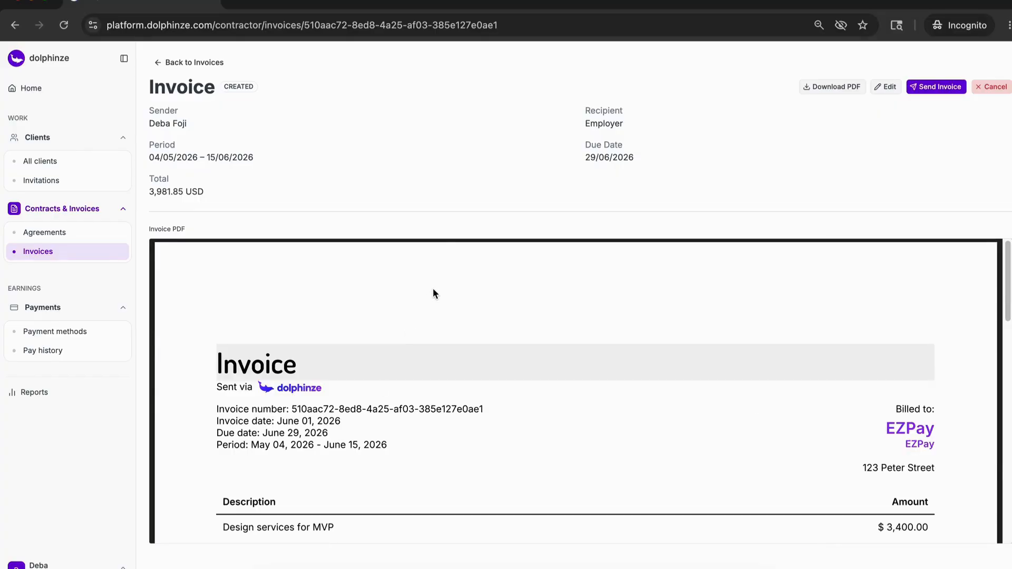
scroll(440, 382, "down", 10)
scroll(440, 384, "down", 7)
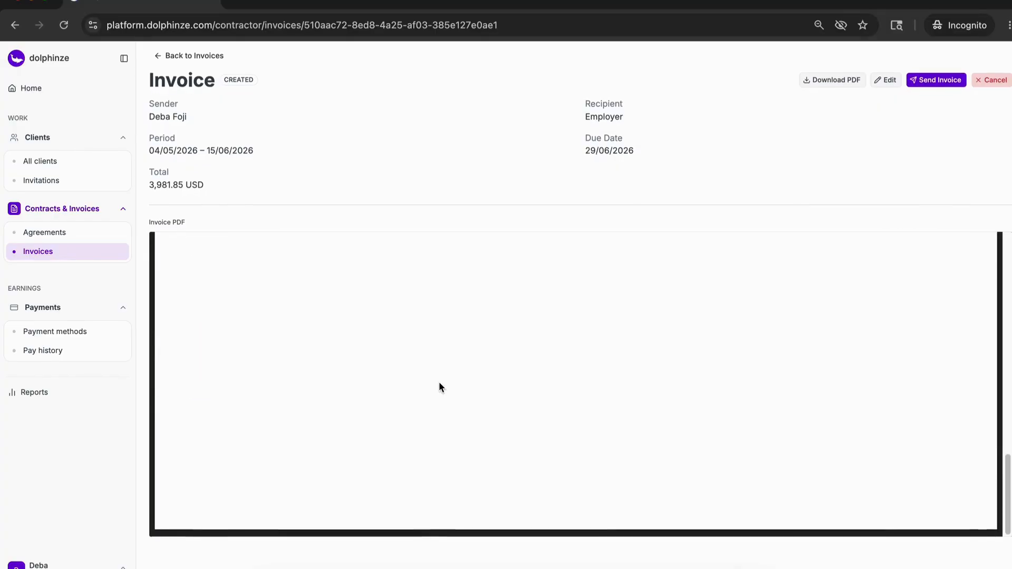
scroll(439, 383, "up", 15)
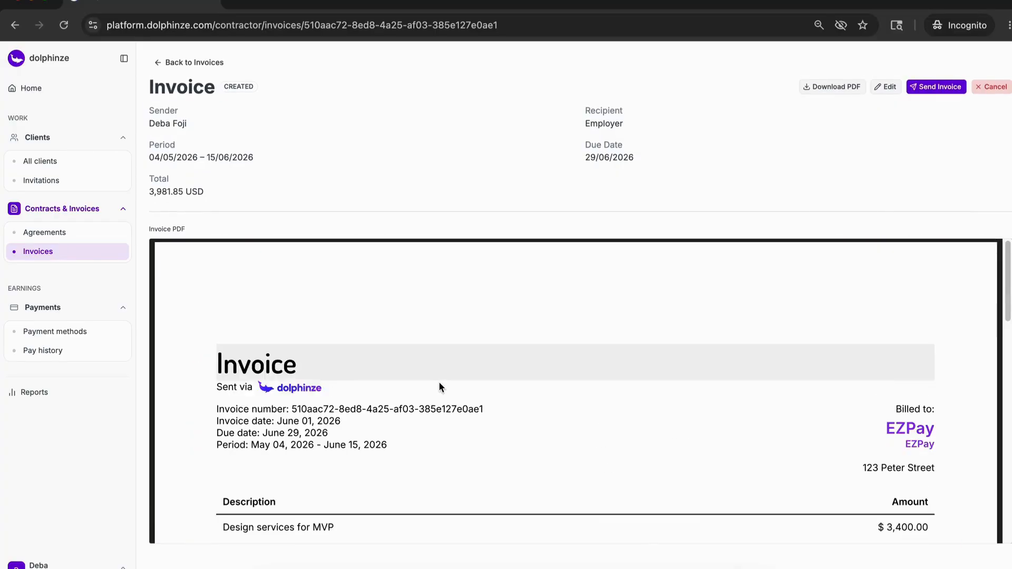
left_click(937, 87)
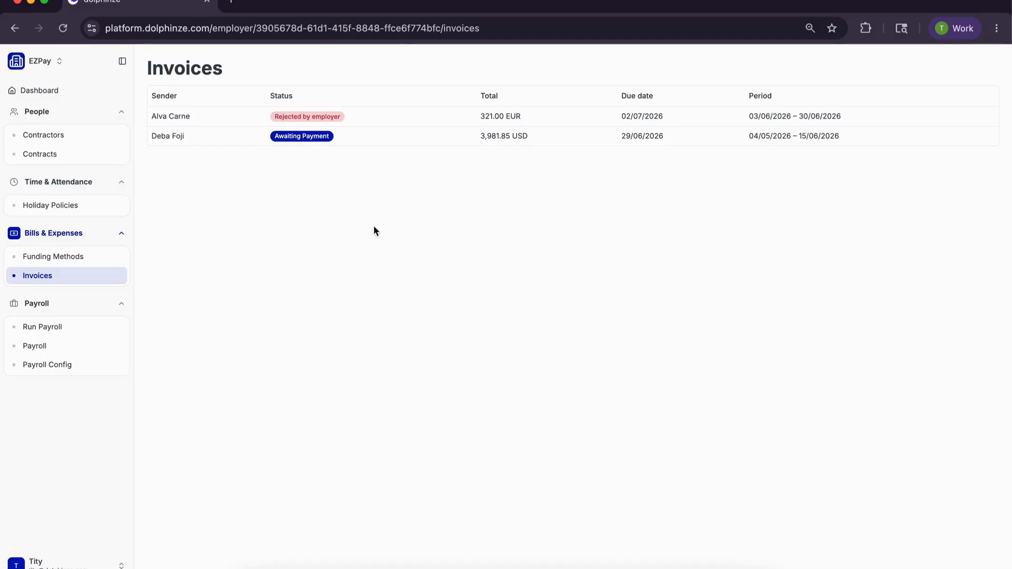
Step: In the employer account, open the invoice awaiting payment and choose ETH as the currency to pay with
left_click(229, 140)
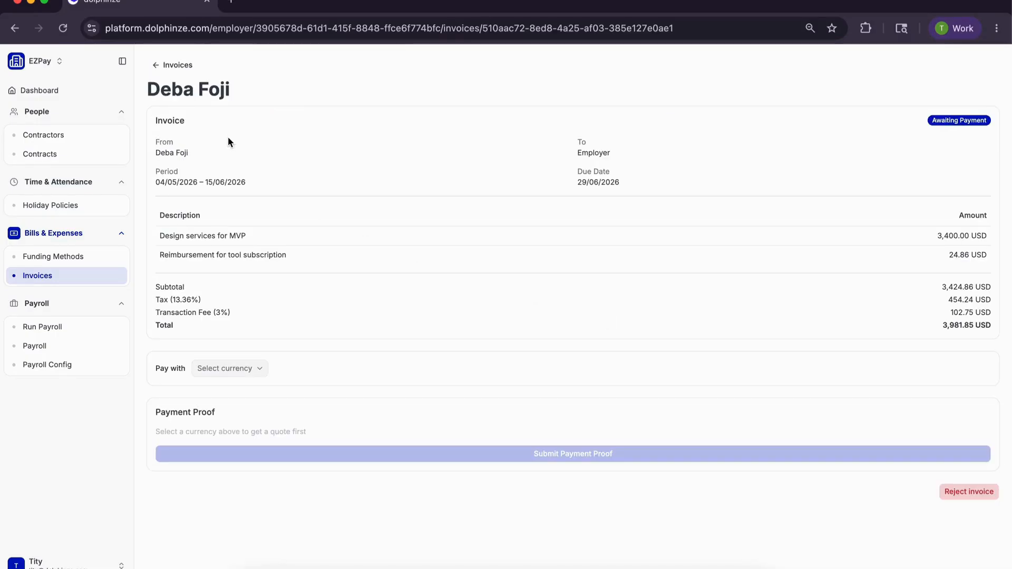
left_click(236, 374)
left_click(220, 416)
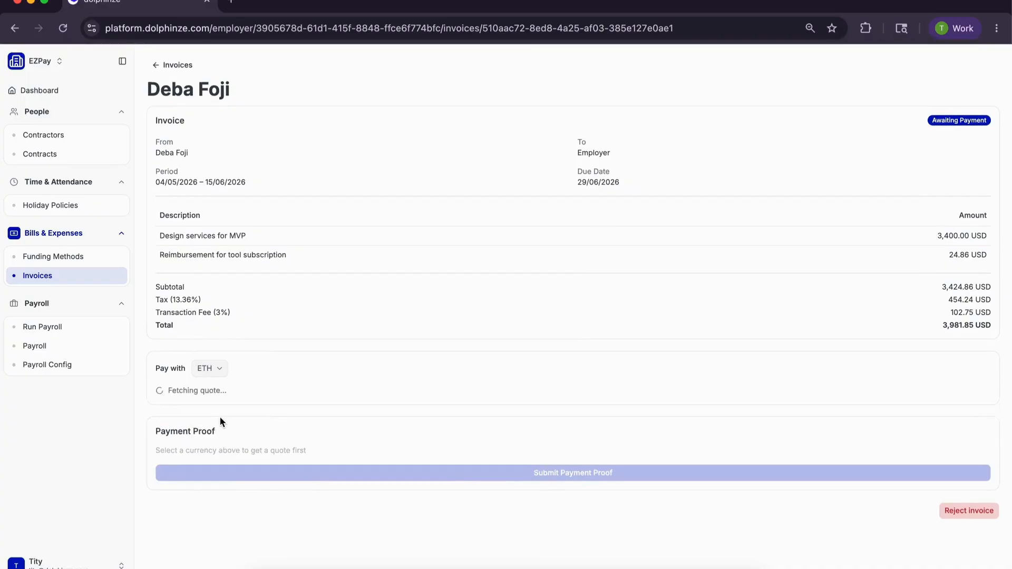
scroll(223, 417, "down", 3)
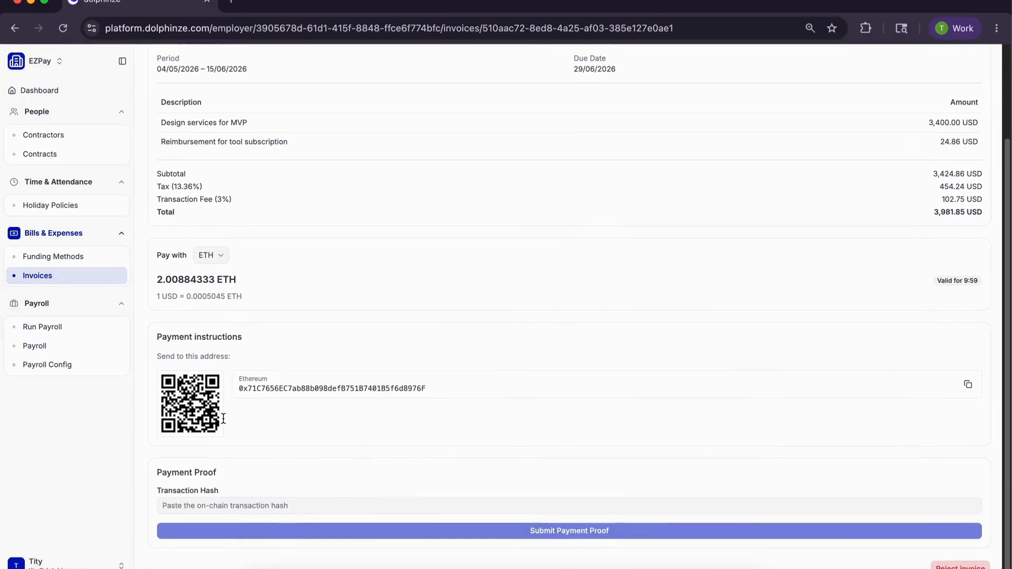
Step: Copy the invoice's Ethereum payment address and submit the on-chain transaction hash as payment proof
left_click(966, 378)
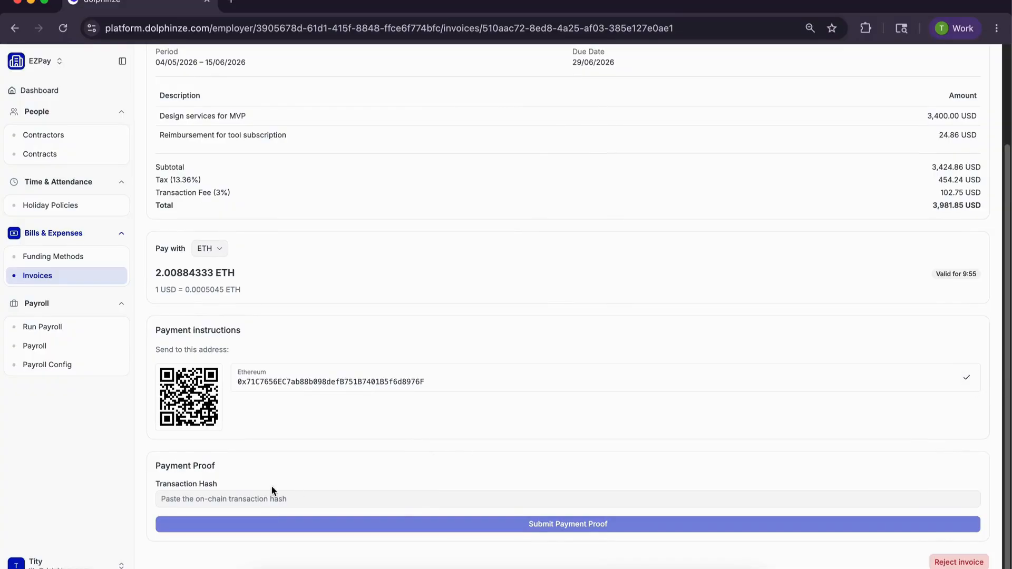
left_click(238, 499)
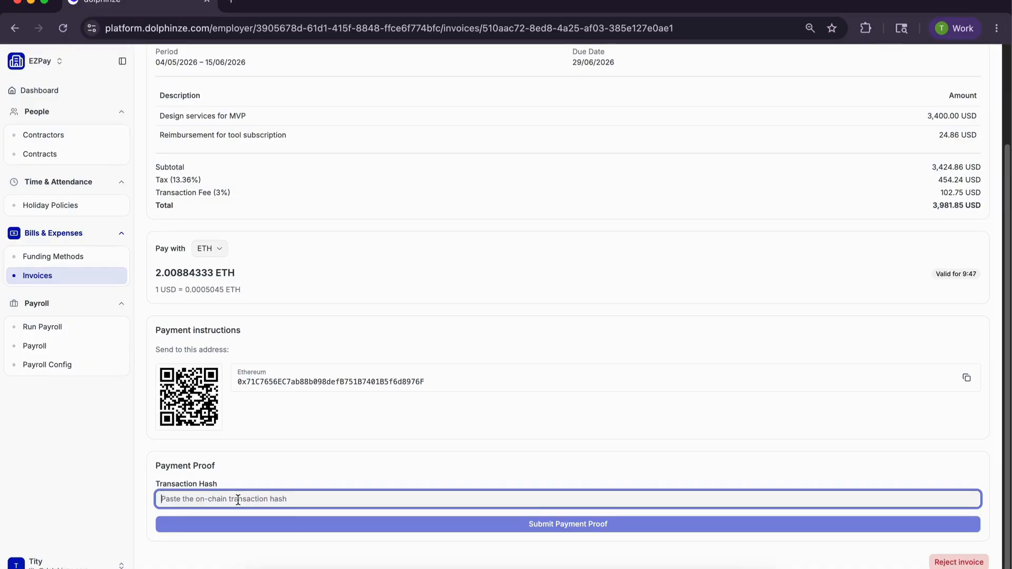
key("super+v")
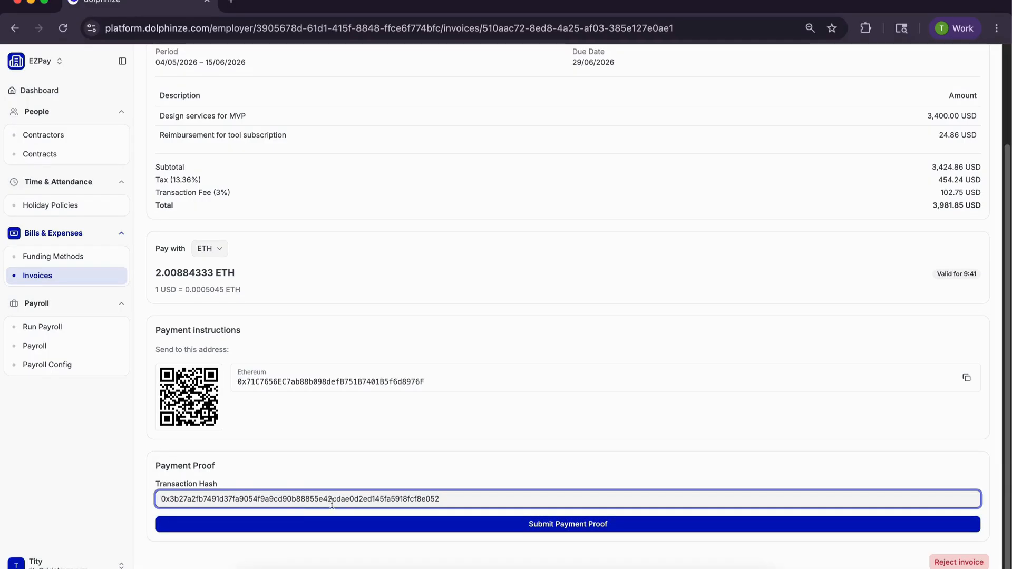
left_click(568, 526)
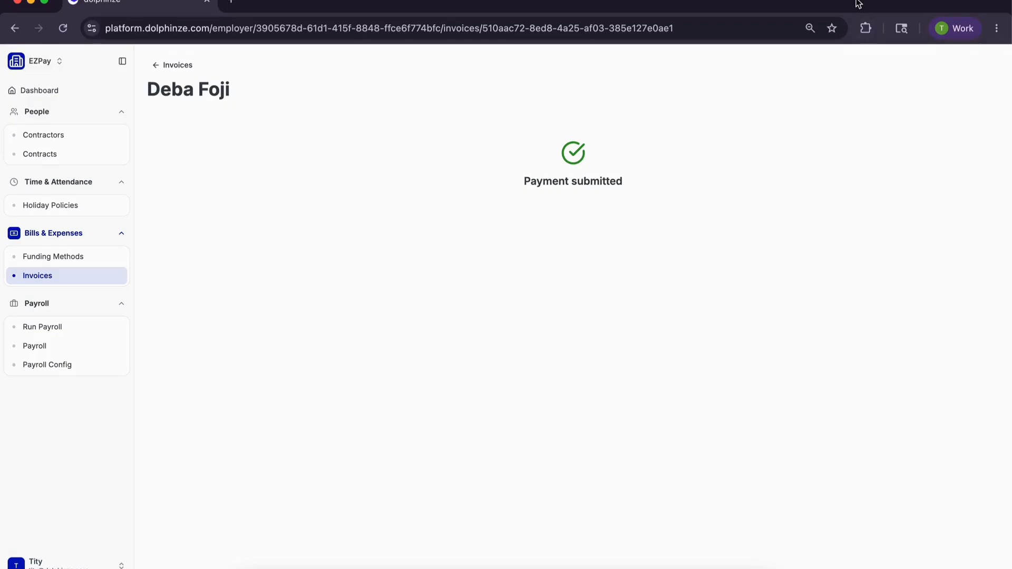
Step: Switch to the contractor account, reopen the employer's invoice from the invoice list, and check its payment status
left_click_drag(856, 7, 0, 29)
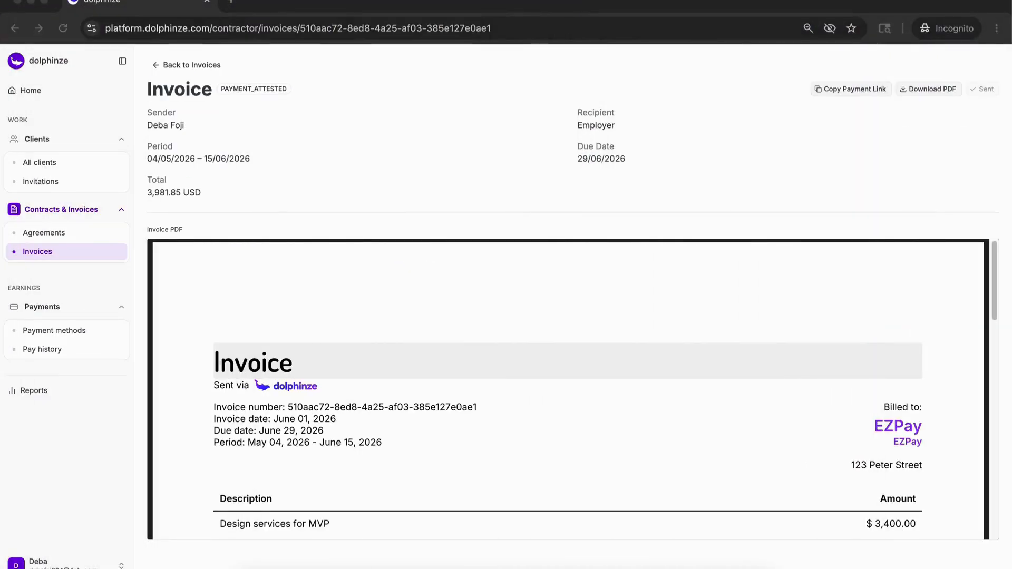
left_click(311, 103)
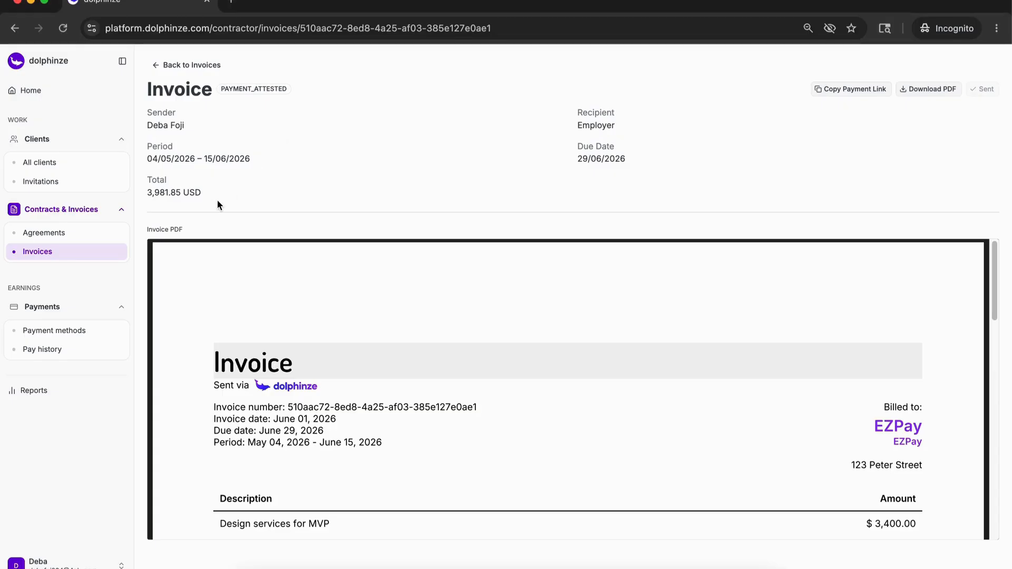
left_click(50, 253)
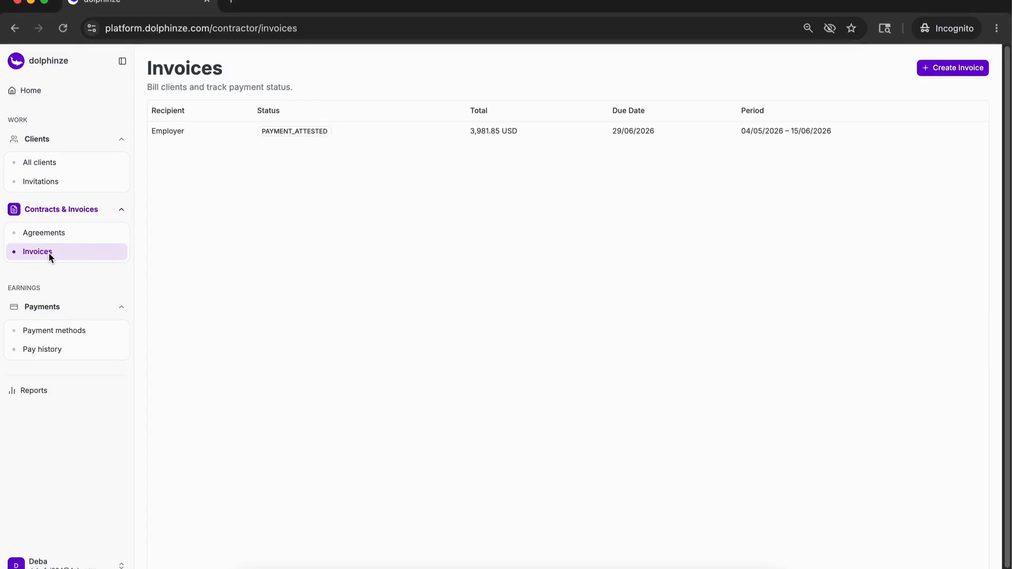
left_click(355, 133)
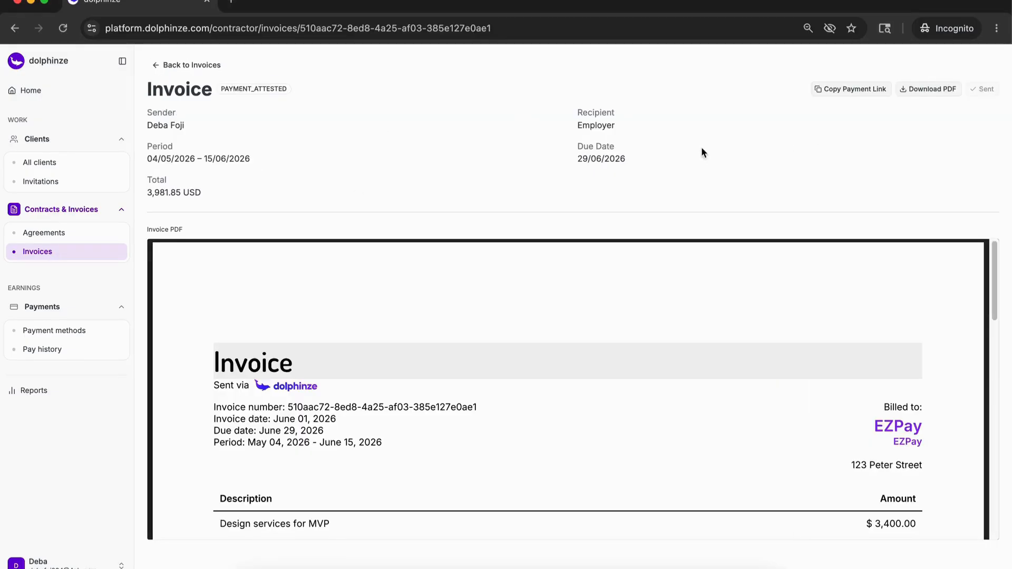
left_click_drag(220, 88, 273, 88)
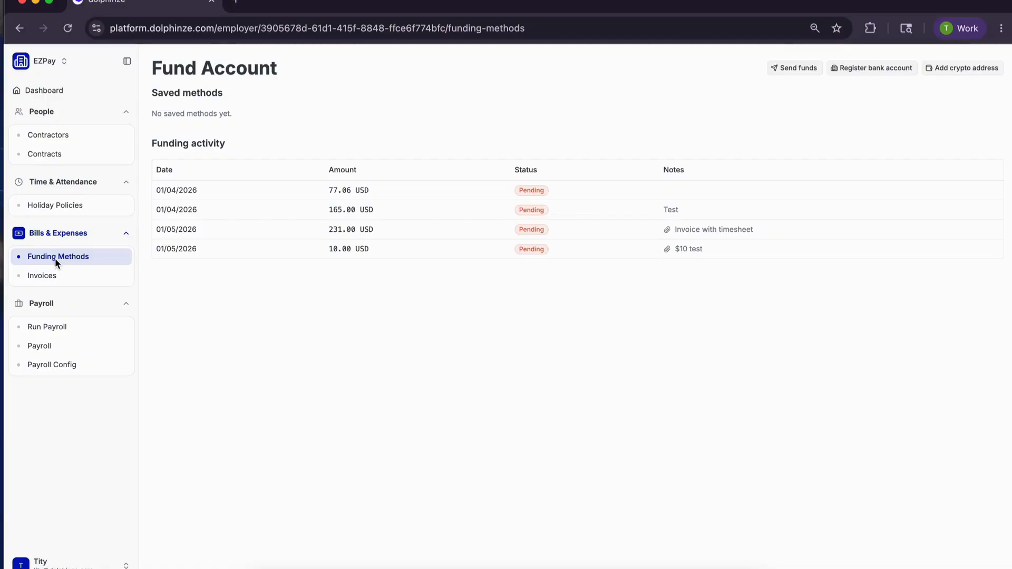
Step: Add a standard Ethereum / ETH crypto address to the employer's funding methods and copy its deposit address
left_click(797, 68)
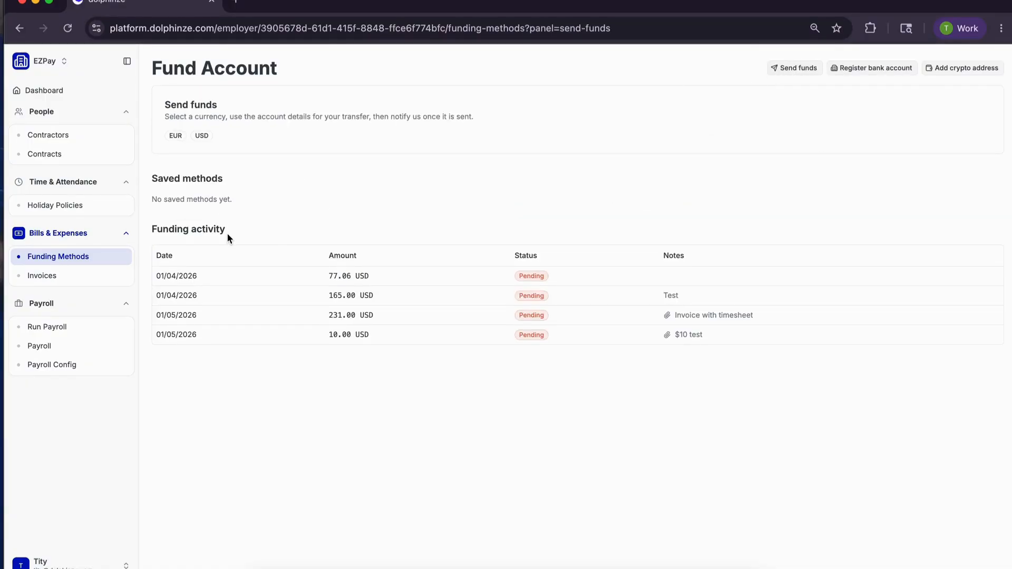
left_click(975, 69)
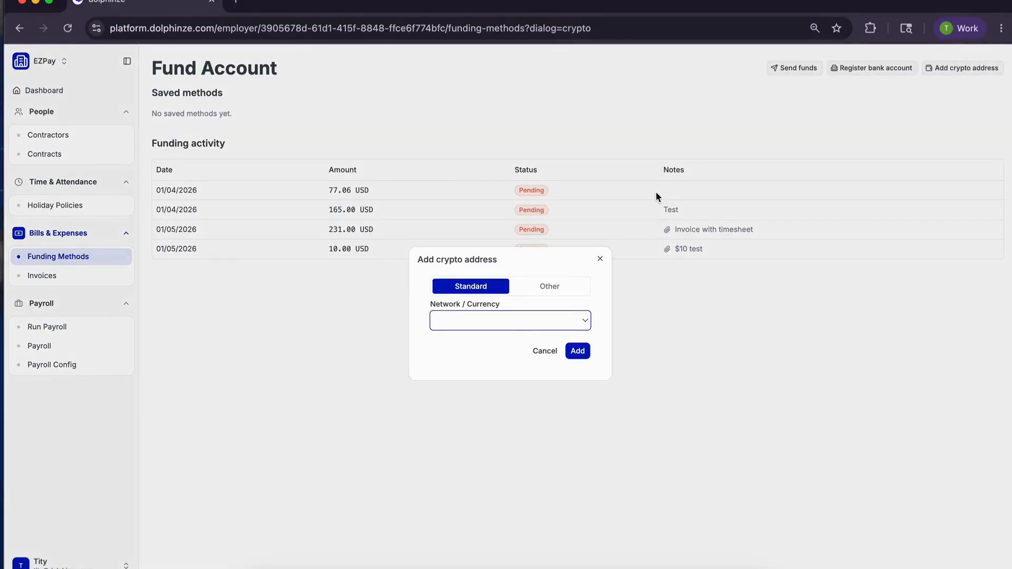
left_click(489, 316)
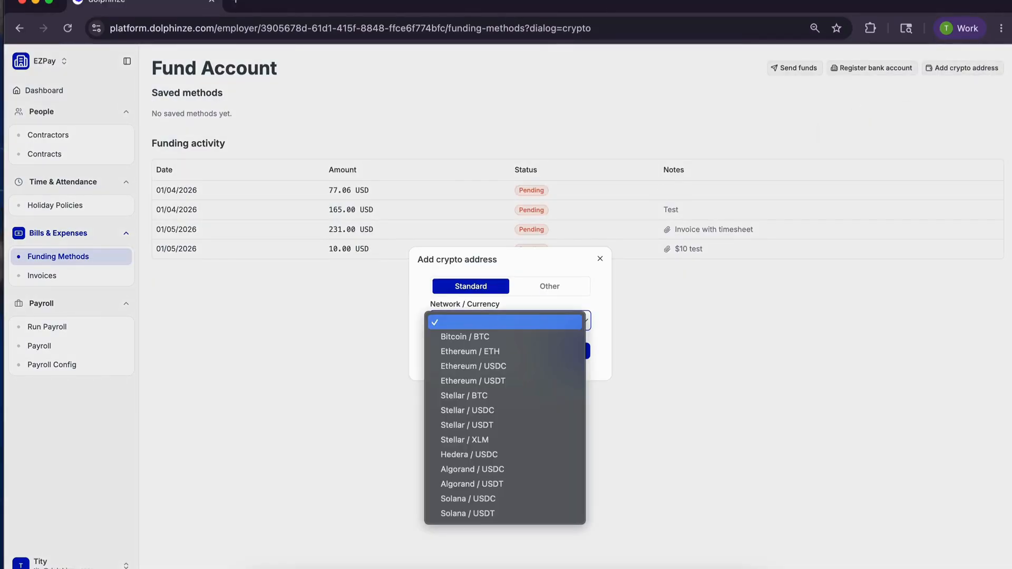
left_click(477, 356)
left_click(577, 352)
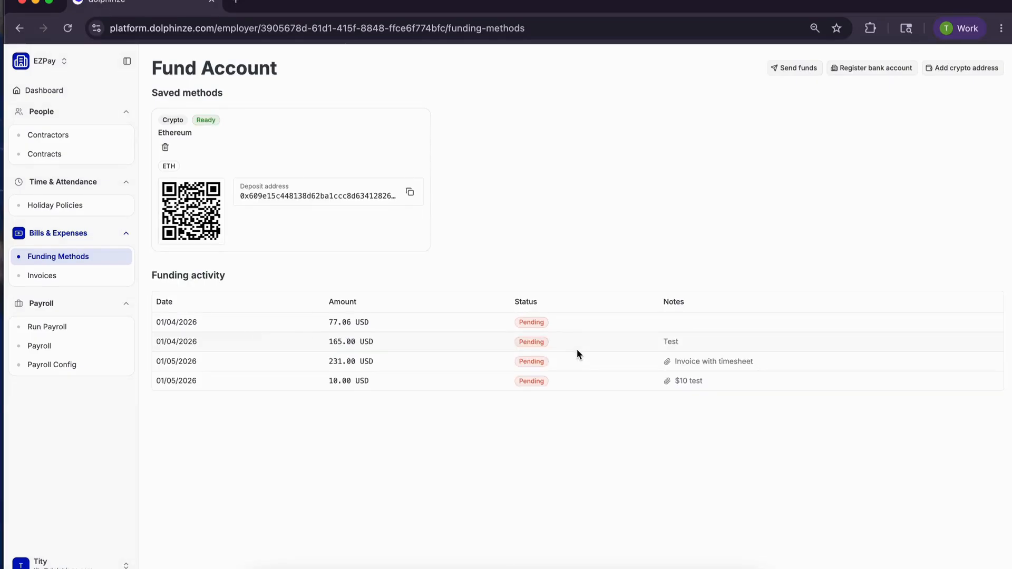
left_click(412, 195)
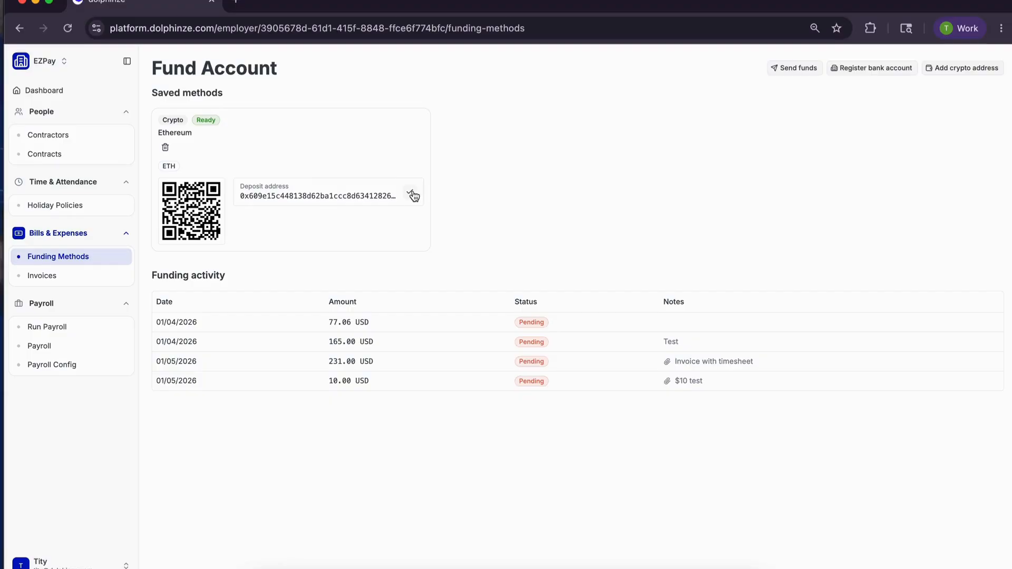